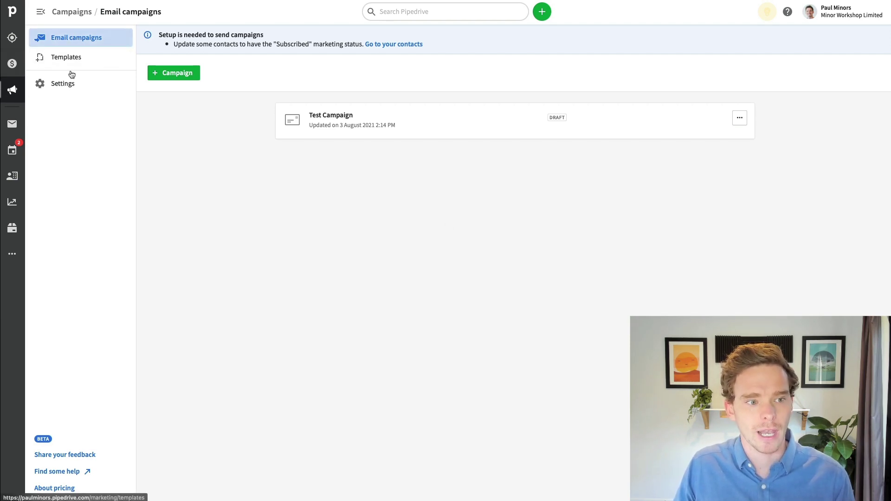
- Open campaign Settings and review the company and sender information entries without changing them
left_click(70, 85)
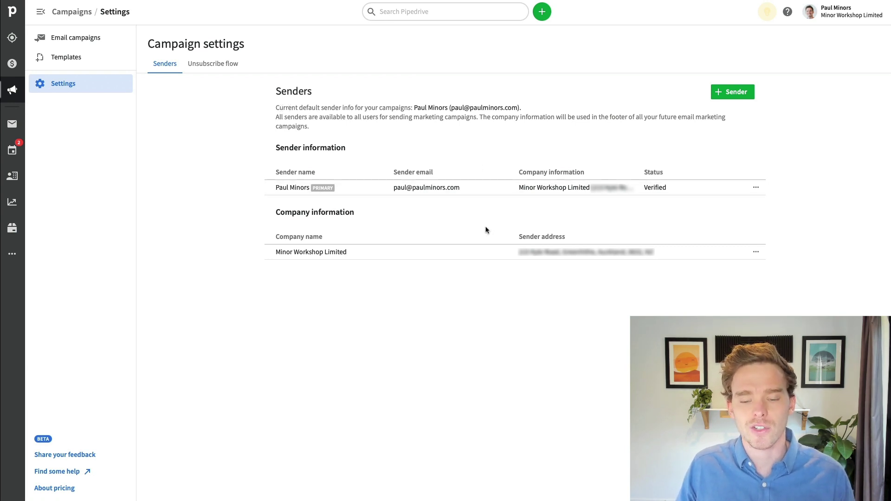
left_click(757, 254)
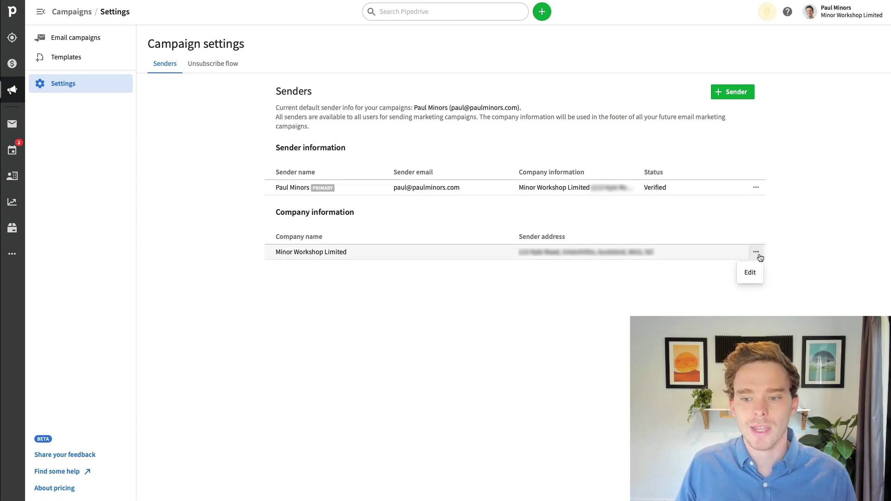
left_click(753, 275)
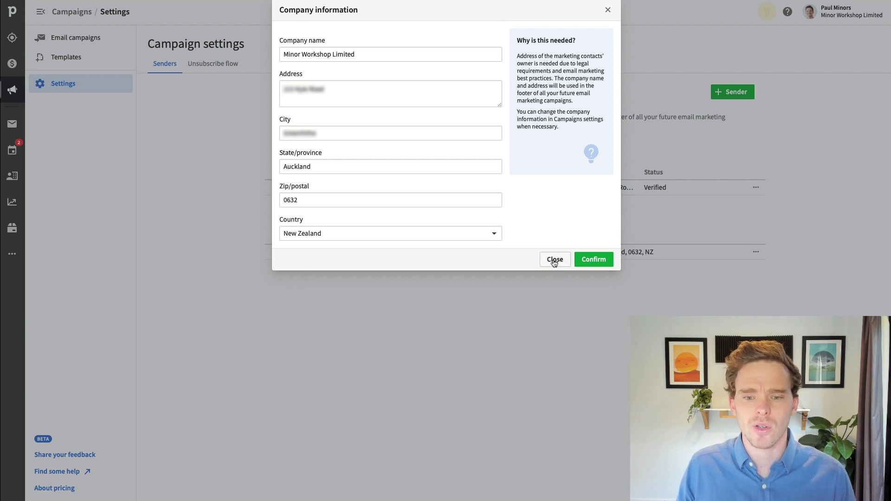
left_click(556, 261)
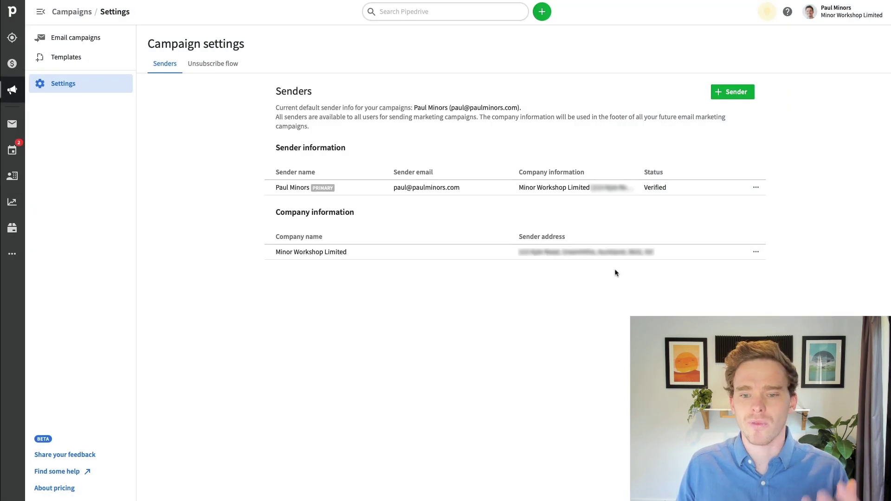
left_click(757, 187)
left_click(745, 208)
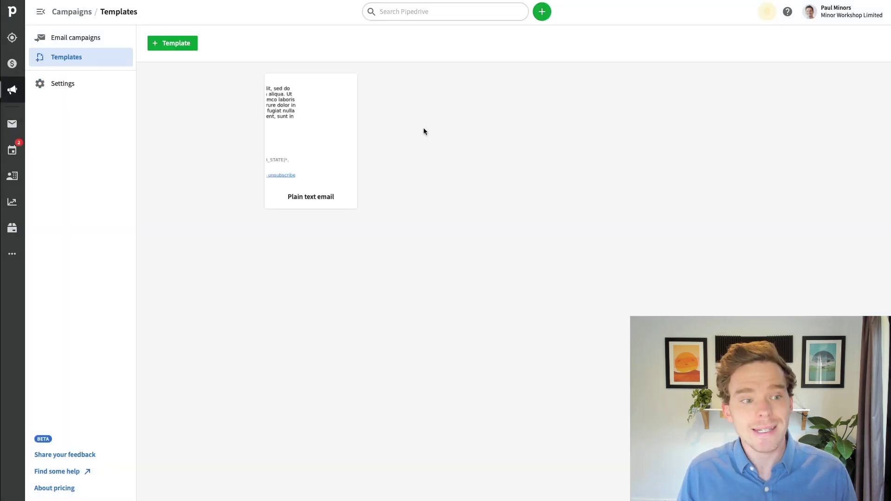
- Create a new email template from the Blog (cozy) layout with the Chocolate Cookies design
left_click(184, 45)
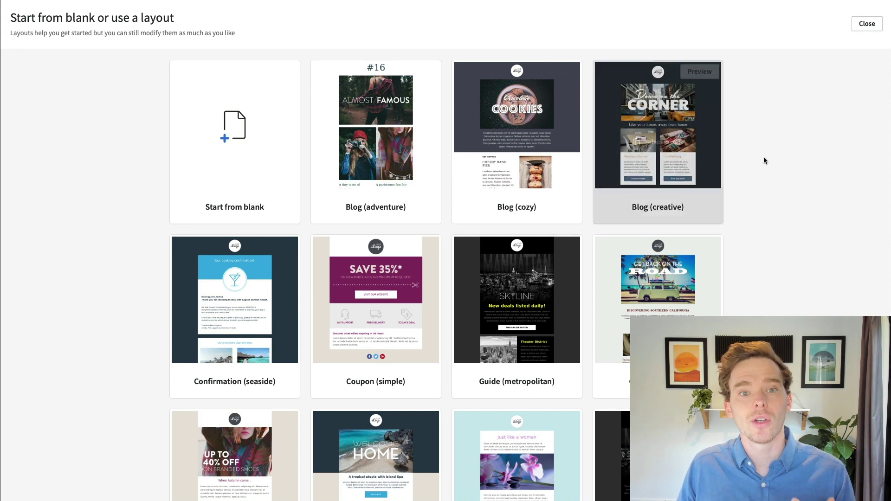
scroll(764, 156, "down", 1)
scroll(764, 156, "up", 1)
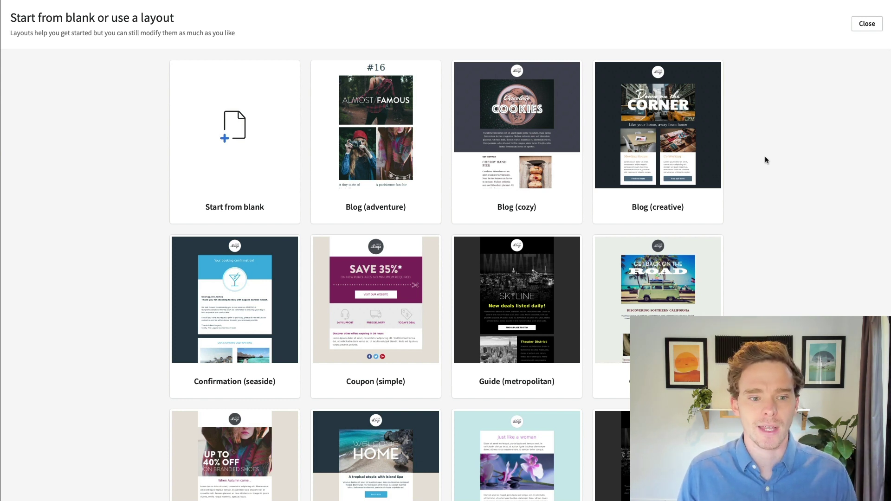
mouse_move(286, 172)
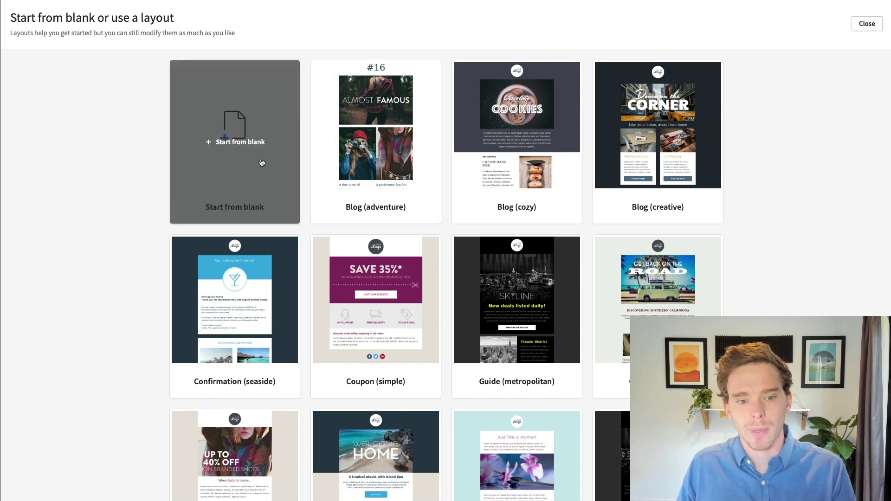
scroll(376, 195, "down", 2)
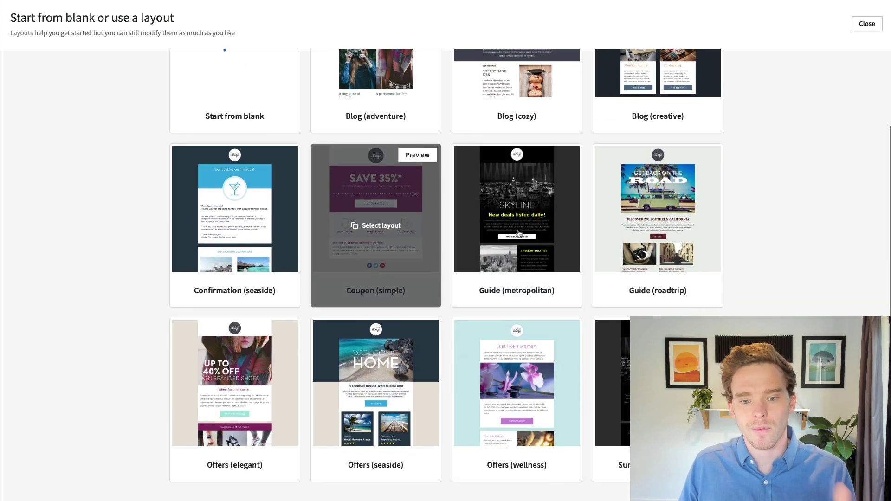
scroll(507, 195, "up", 2)
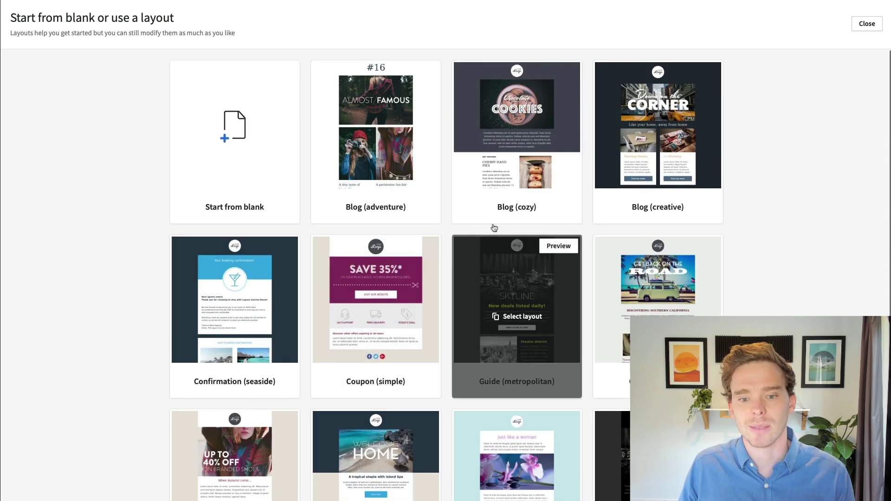
left_click(516, 141)
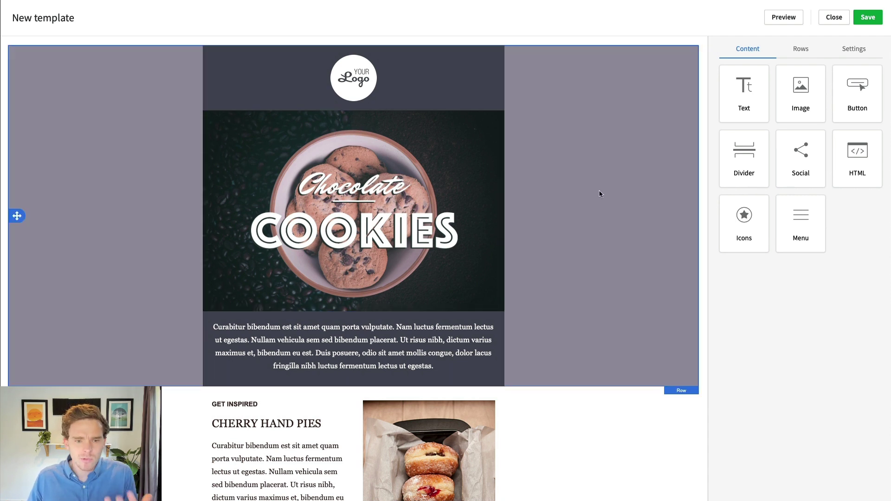
- Set the header row background to blue and its content background to a darker blue
left_click(610, 188)
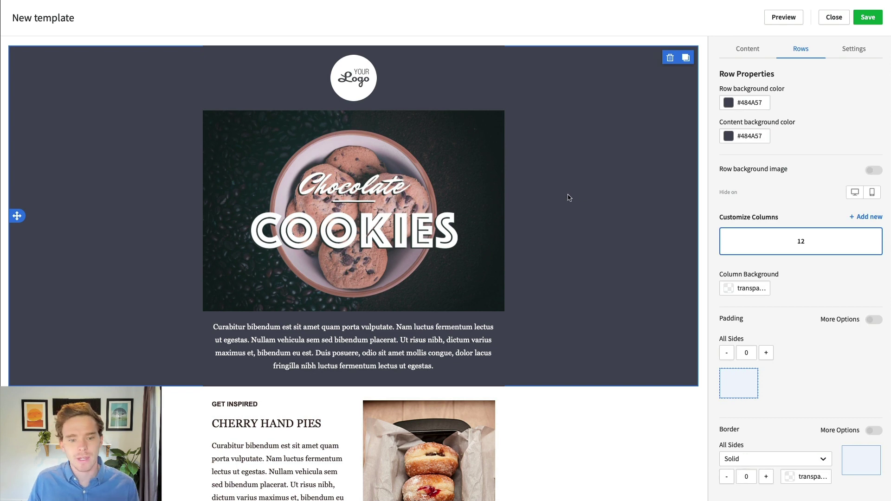
scroll(569, 195, "down", 3)
scroll(569, 195, "up", 3)
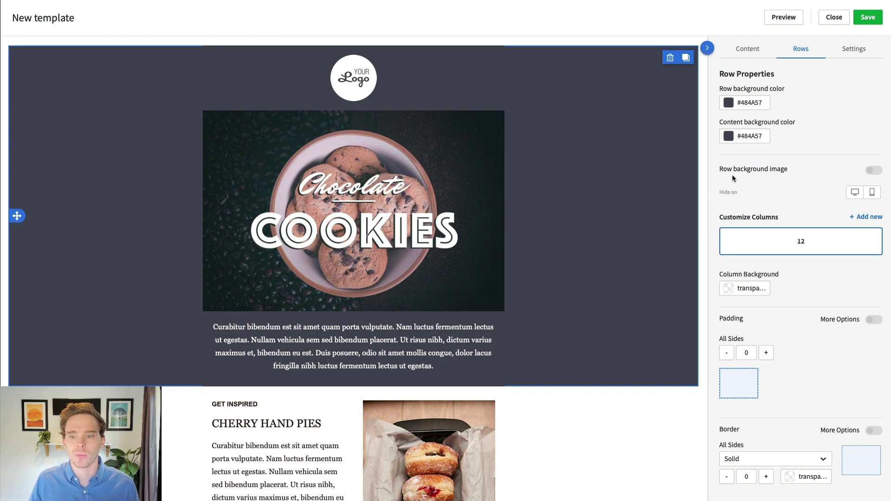
left_click(751, 107)
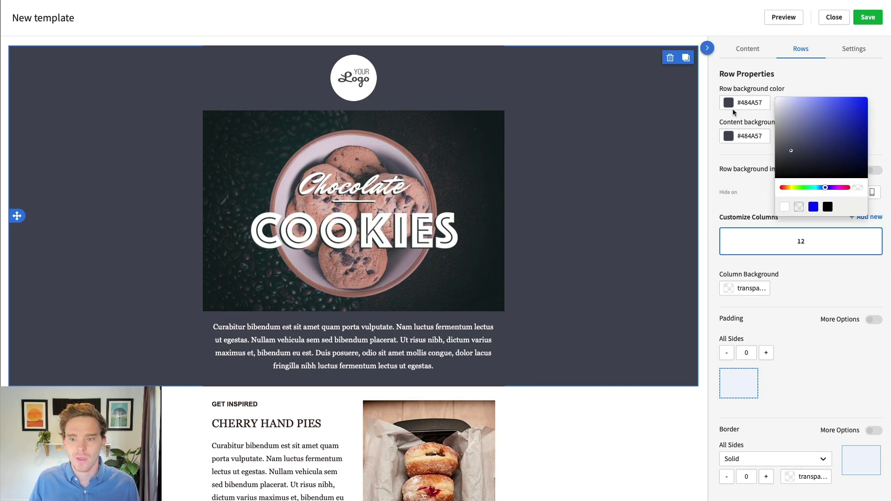
left_click_drag(811, 151, 855, 146)
left_click(752, 136)
left_click(452, 211)
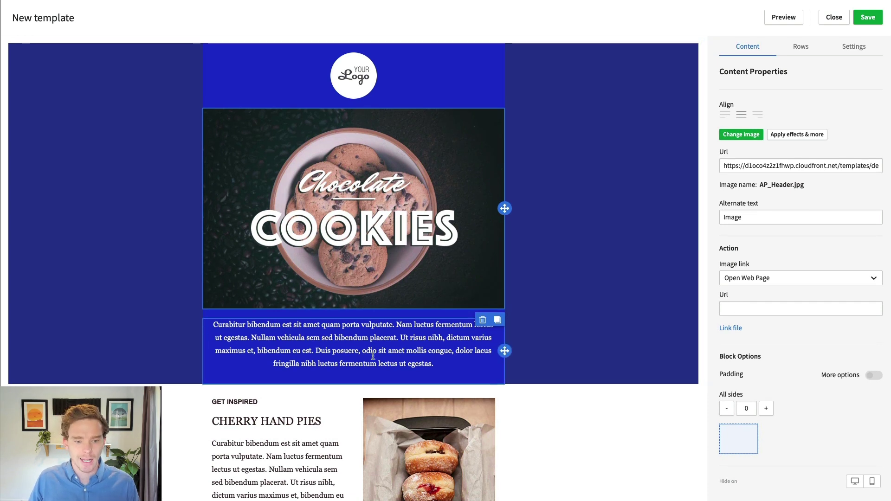
- Give the paragraph below the header image a tighter line height
left_click(327, 343)
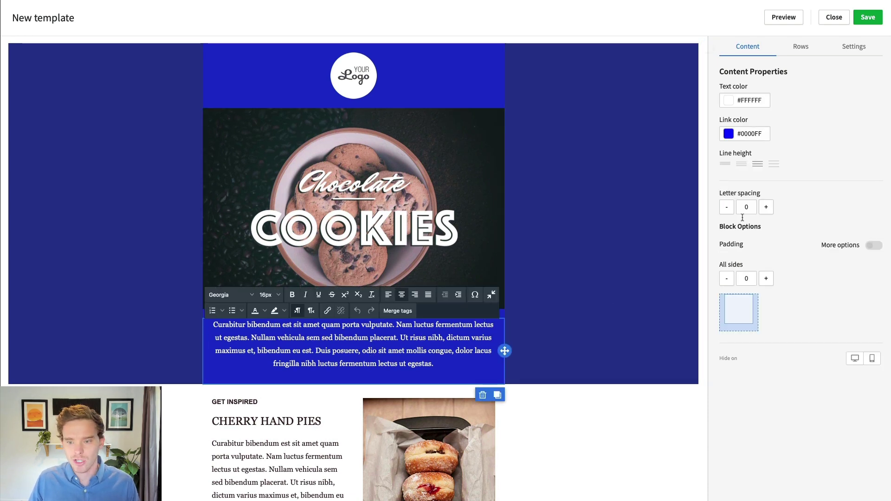
left_click(731, 170)
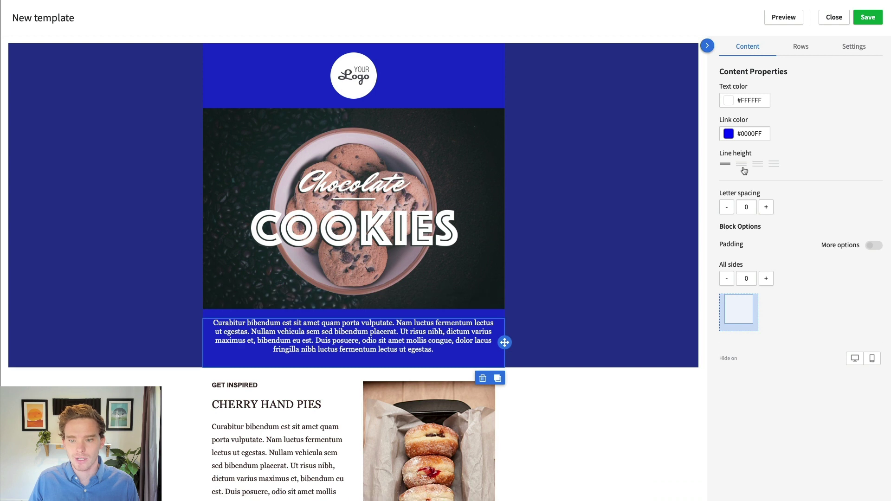
left_click(744, 170)
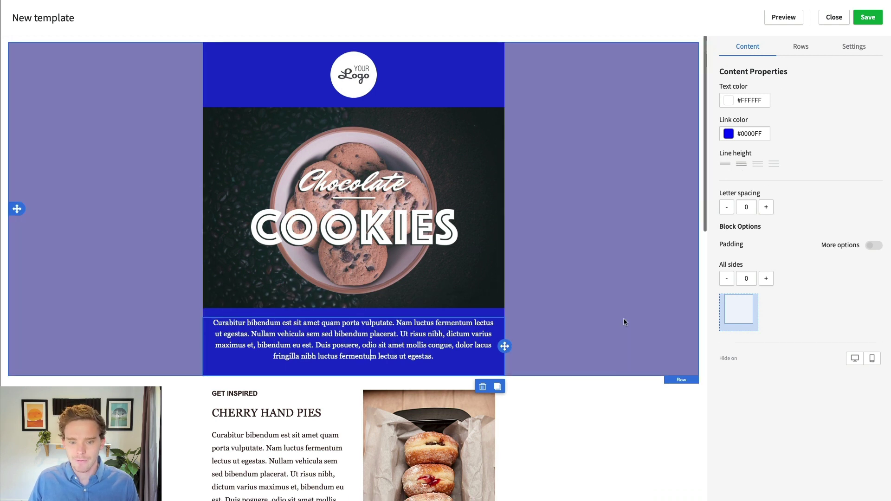
left_click(623, 322)
left_click(701, 183)
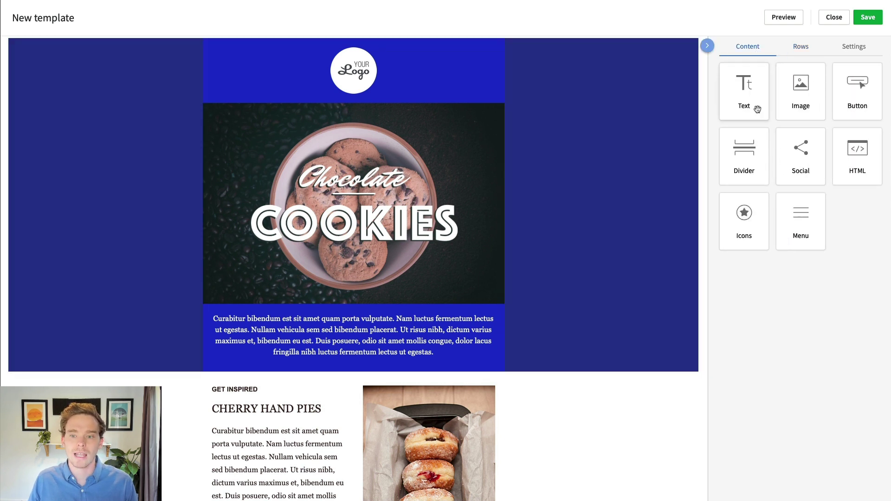
- Add a text block under the logo with a pasted Lorem ipsum paragraph in white
left_click_drag(745, 99, 424, 99)
left_click(328, 114)
triple_click(362, 114)
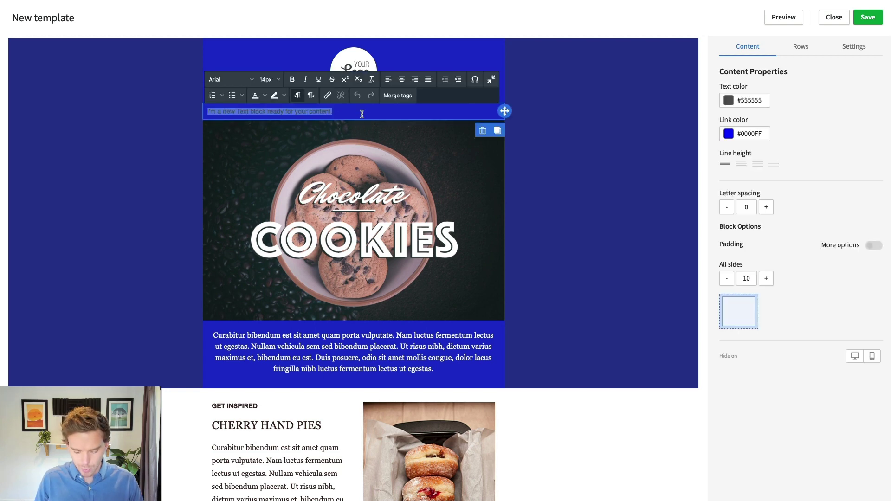
type("\"Lorem ipsum dolor sit amet, consectetur adipiscing elit, sed do eiusmod tempor incididunt ut labore et dolore magna aliqua. Ut enim ad minim veniam, quis nostrud exercitation ullamco laboris nisi ut aliquip ex ea commodo consequat. Duis aute irure dolor in reprehenderit in voluptate velit esse cillum dolore eu fugiat nulla pariatur. Excepteur sint occaecat cupidatat non proident, sunt in culpa qui officia deserunt mollit anim id est laborum.\"")
key("ctrl+a")
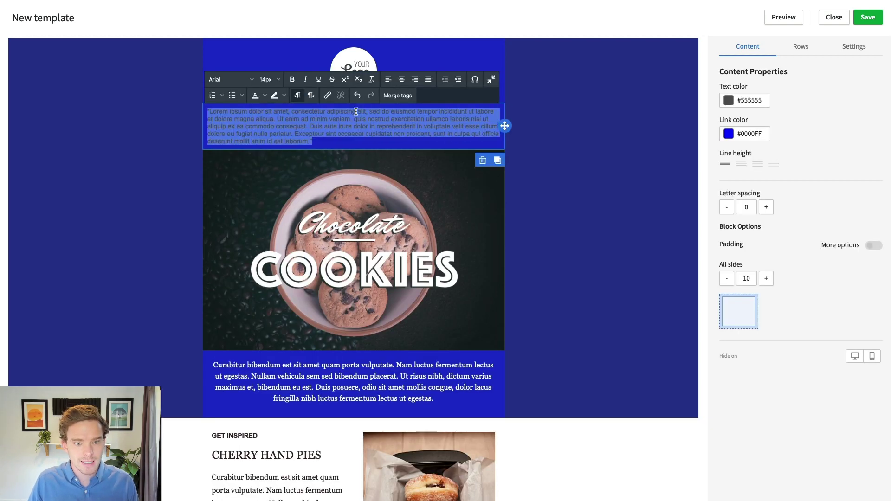
left_click(263, 127)
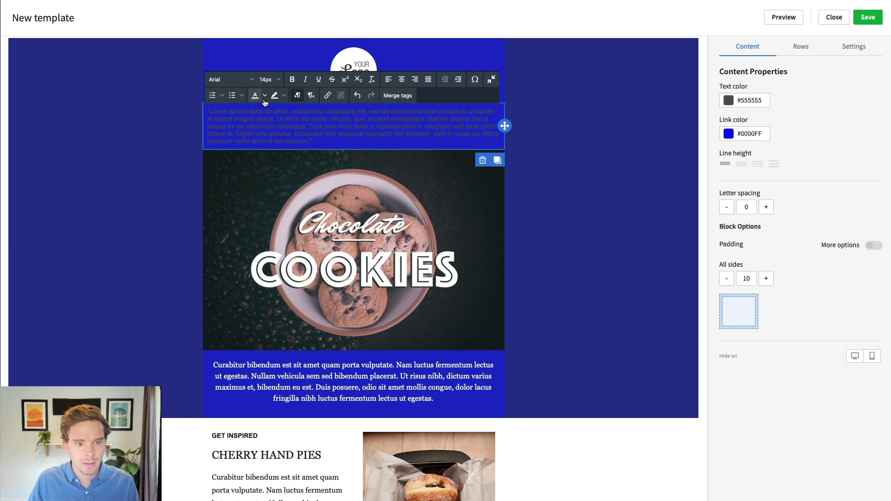
left_click(265, 95)
left_click(263, 110)
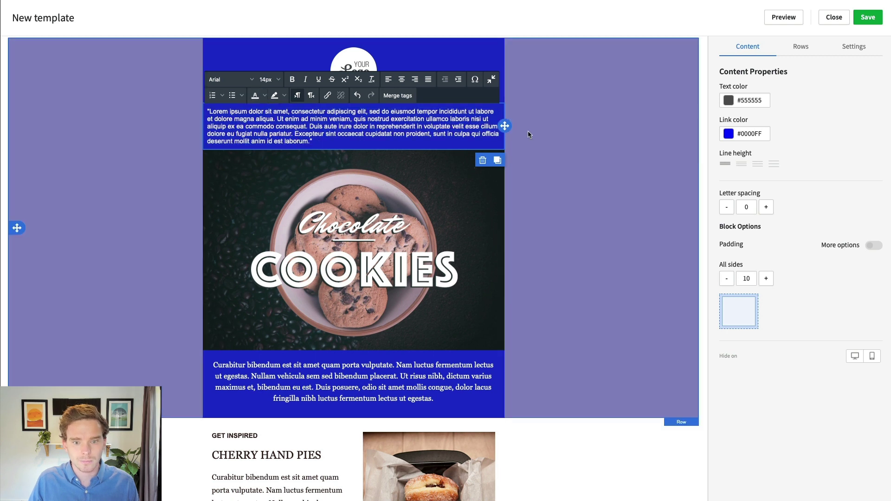
left_click(665, 104)
- Add a button block below the Lorem ipsum paragraph and start setting its link
left_click(774, 53)
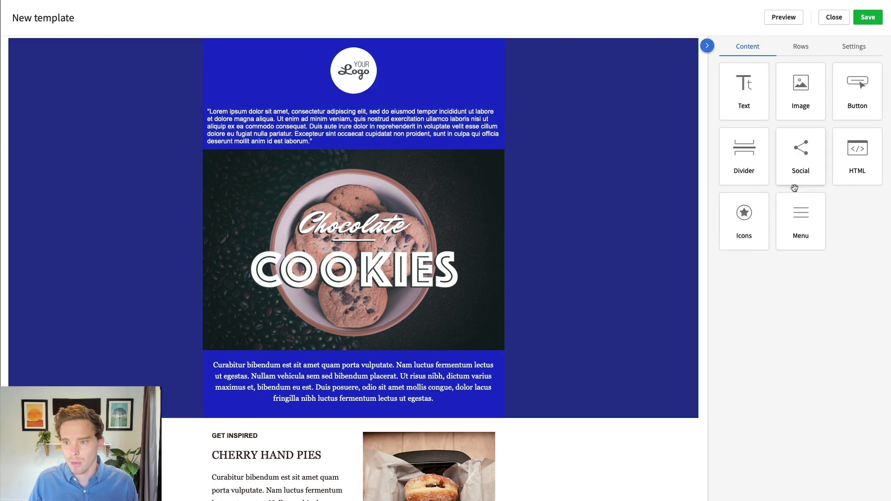
mouse_move(855, 88)
left_mouse_down()
mouse_move(408, 129)
mouse_move(370, 147)
left_mouse_up()
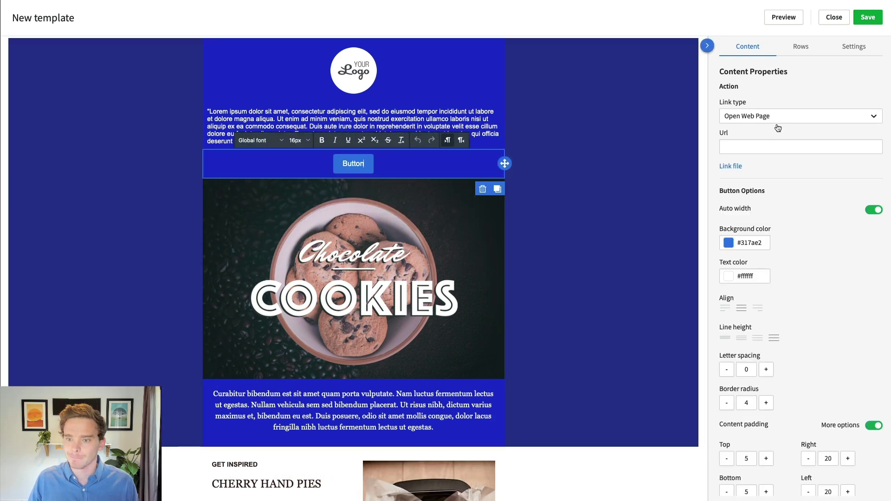
left_click(752, 147)
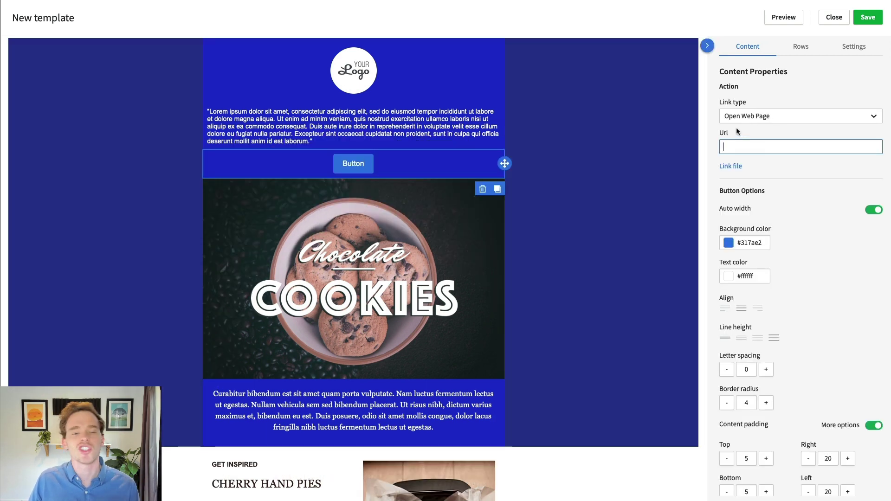
scroll(738, 134, "down", 2)
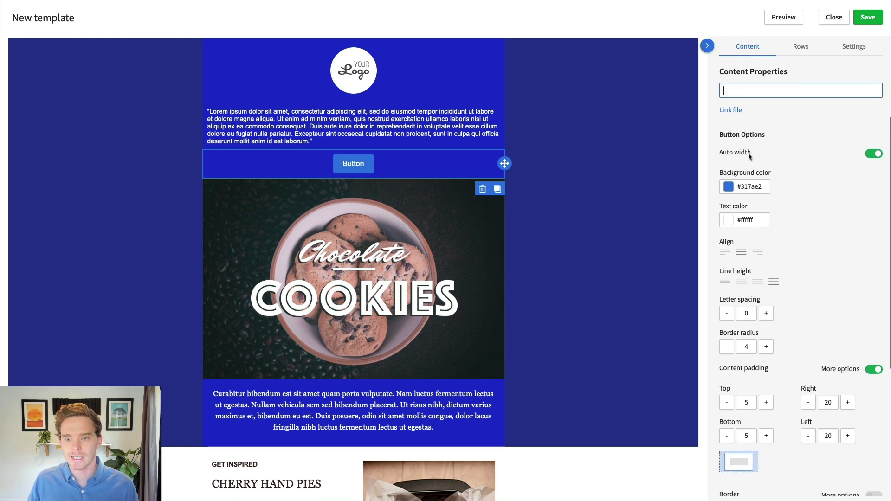
scroll(749, 157, "down", 5)
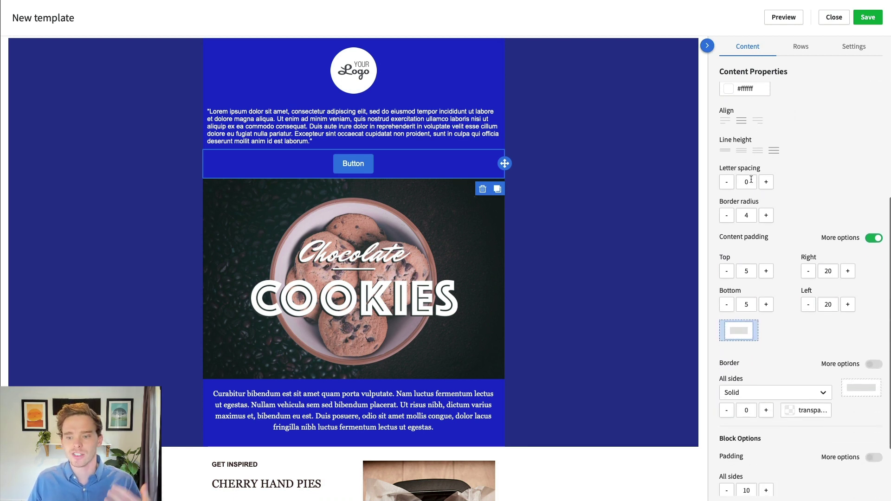
scroll(748, 179, "down", 3)
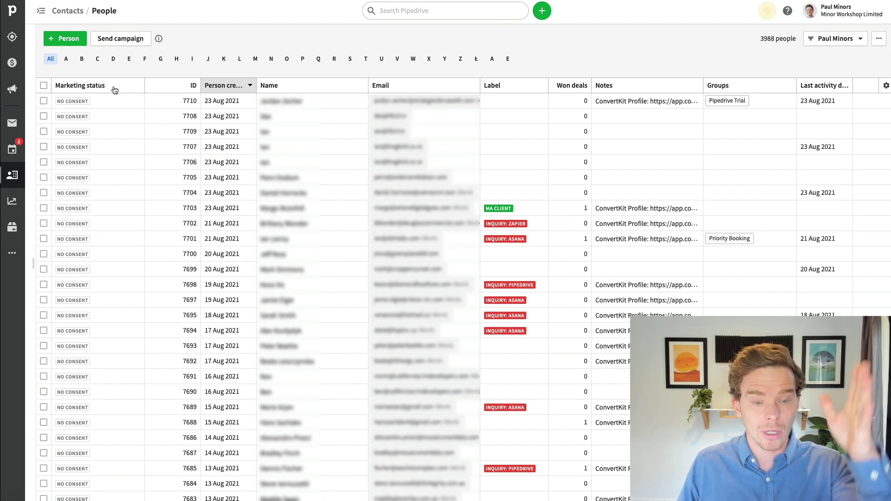
left_click(401, 11)
type("warwick")
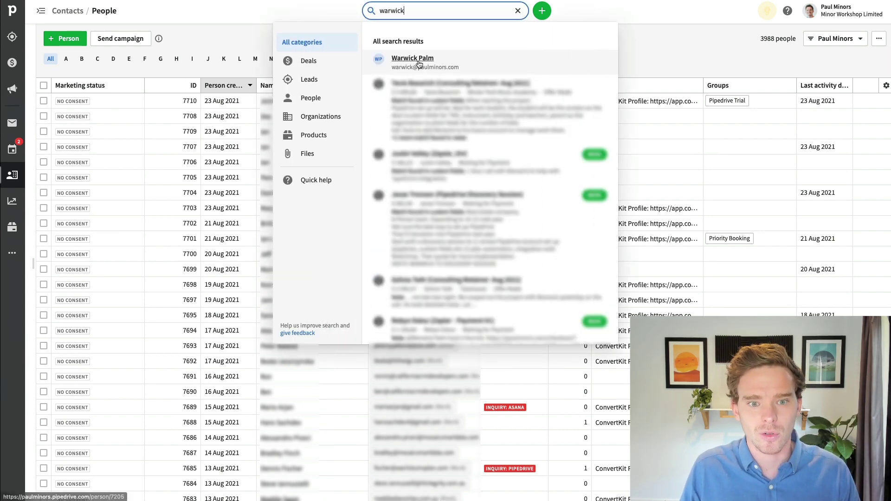
left_click(448, 64)
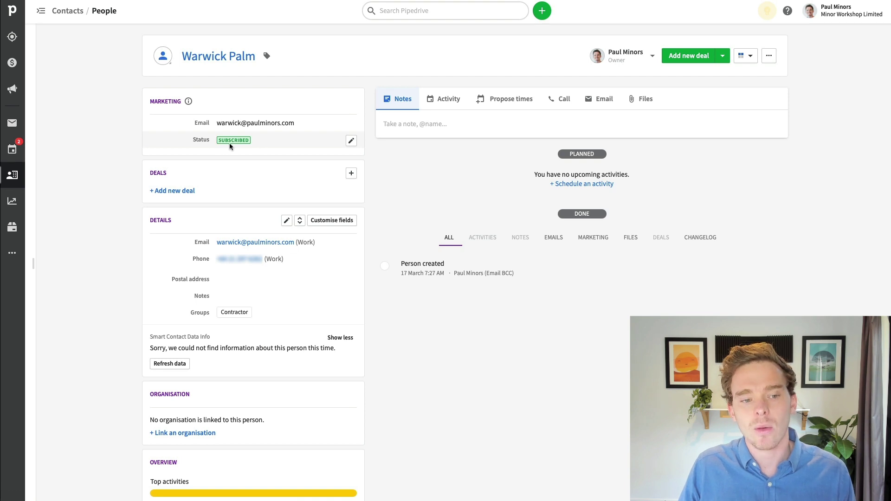
left_click(351, 141)
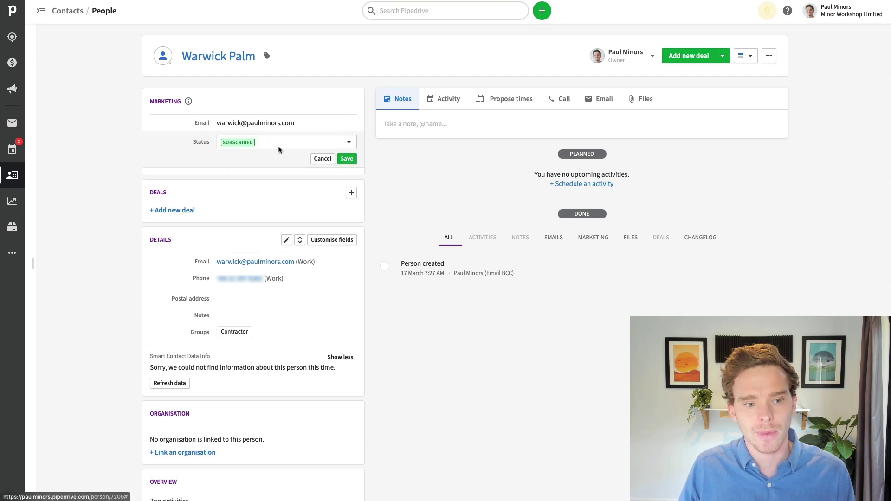
left_click(279, 145)
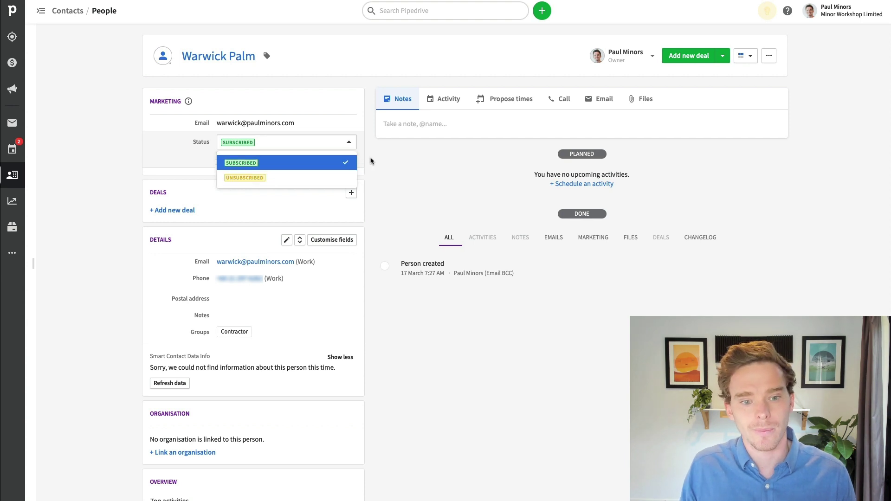
left_click(385, 162)
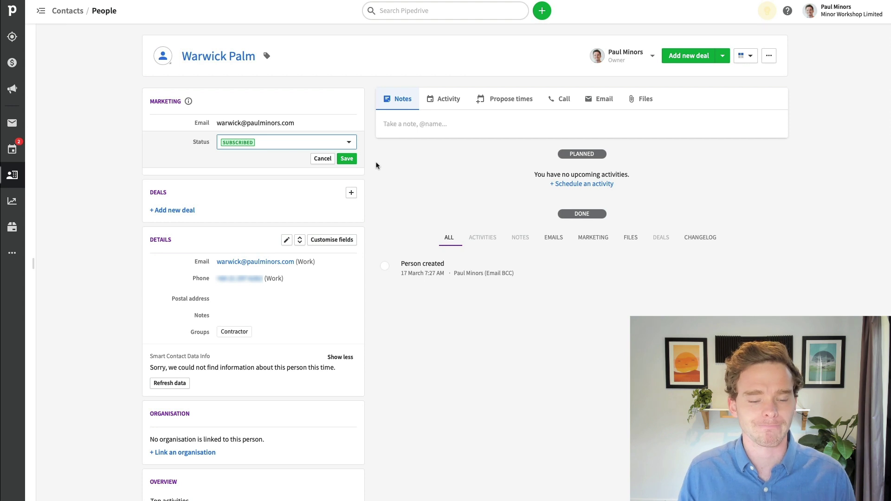
left_click(327, 159)
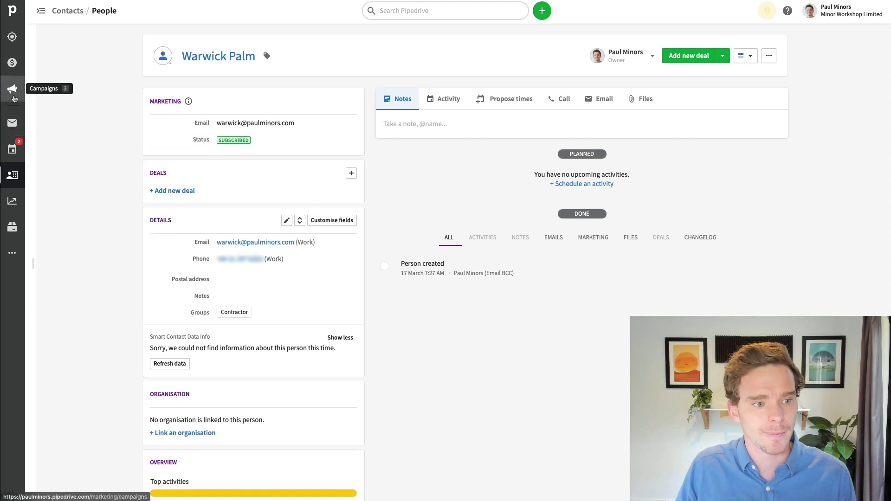
- From Campaigns, add a new campaign titled '2021-08-24 Pipedrive Newsletter'
left_click(12, 88)
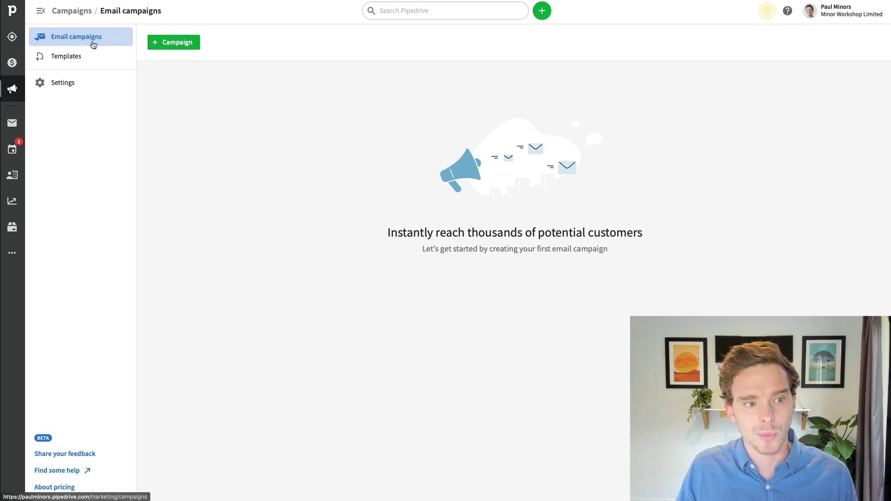
left_click(191, 44)
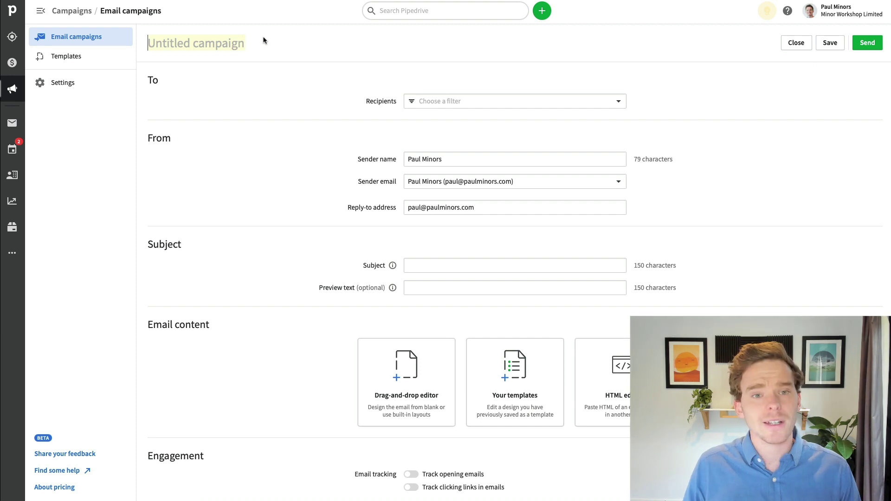
type("2021")
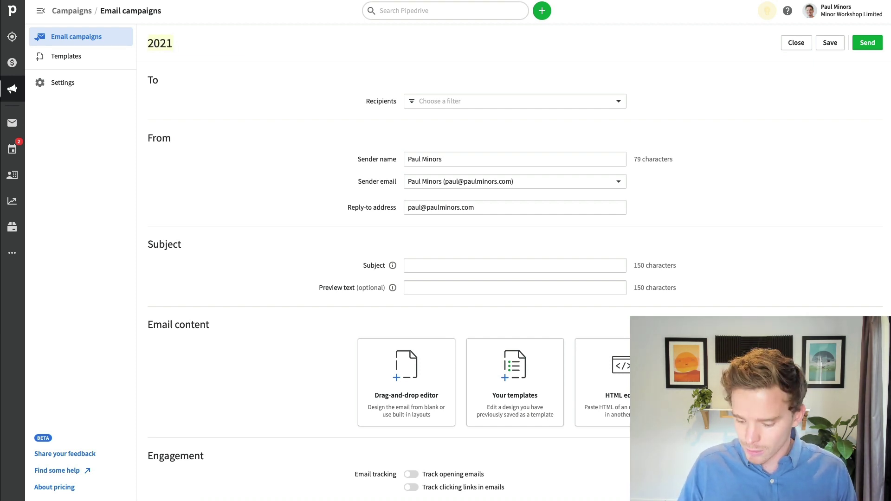
type("-08-")
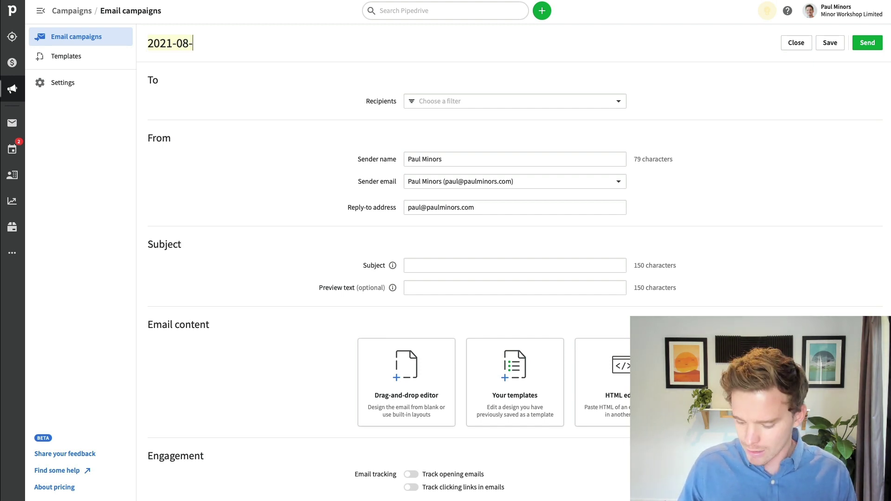
type("24")
key("BackSpace")
type("Pipedrie")
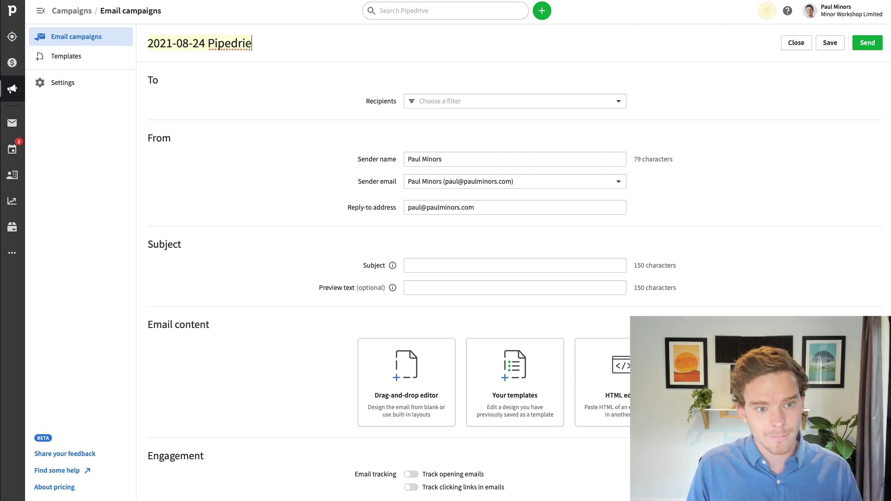
key("BackSpace")
type("ve Newsletter")
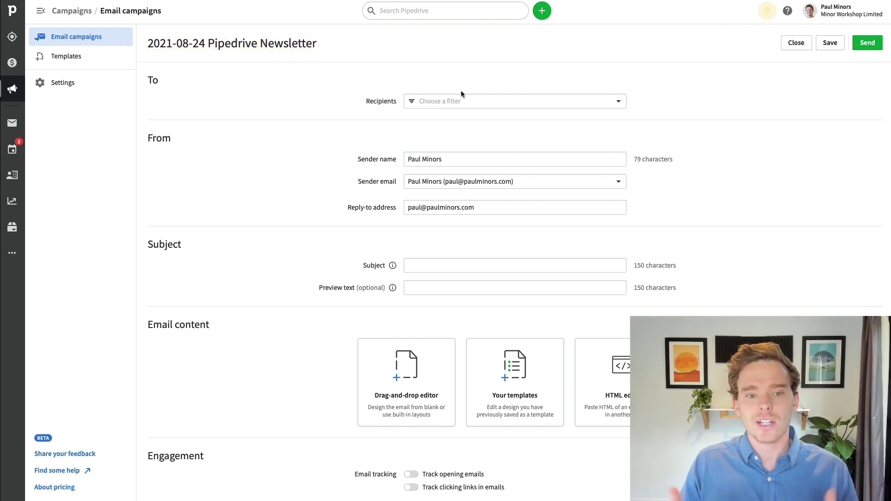
- Save the campaign as a draft and review the saved filters under Contacts > People
left_click(474, 104)
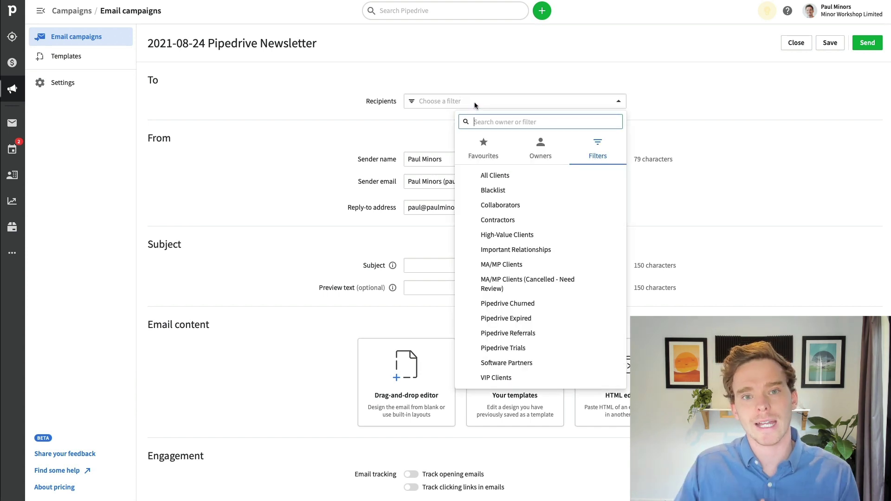
left_click(613, 72)
left_click(830, 43)
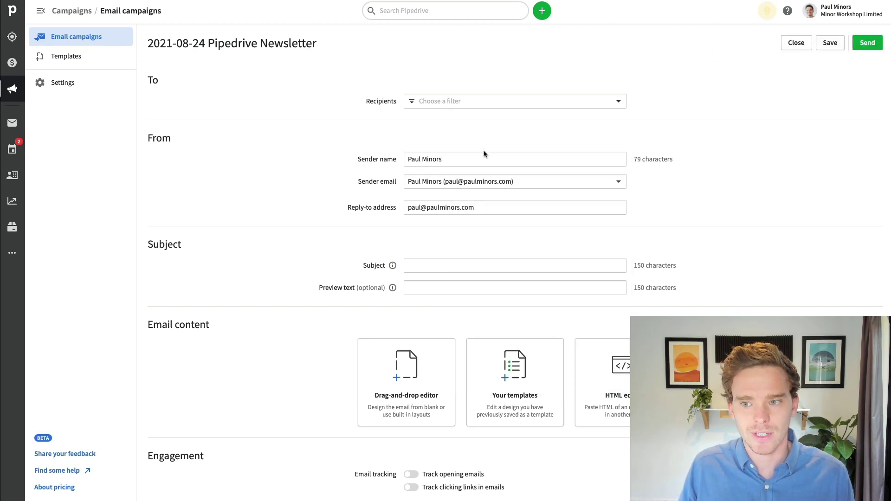
left_click(12, 175)
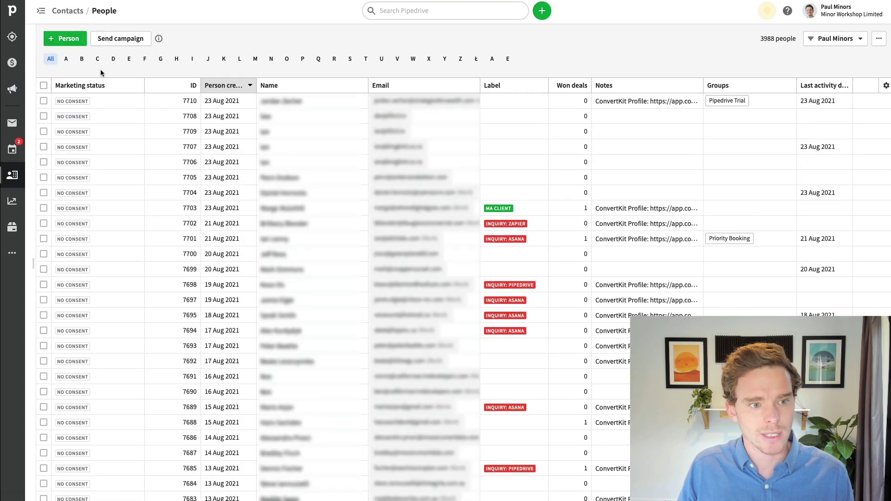
left_click(835, 39)
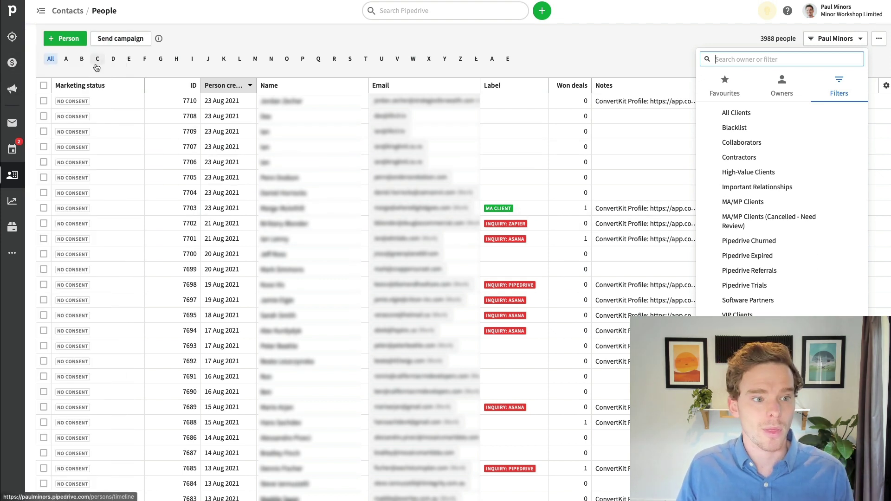
- Reopen the 2021-08-24 Pipedrive Newsletter draft and set its recipients to the Contractors filter
left_click(12, 89)
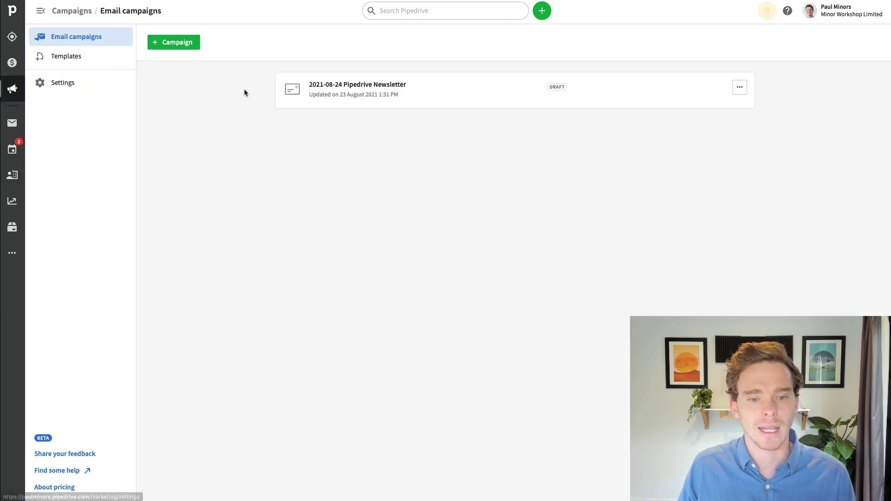
left_click(646, 91)
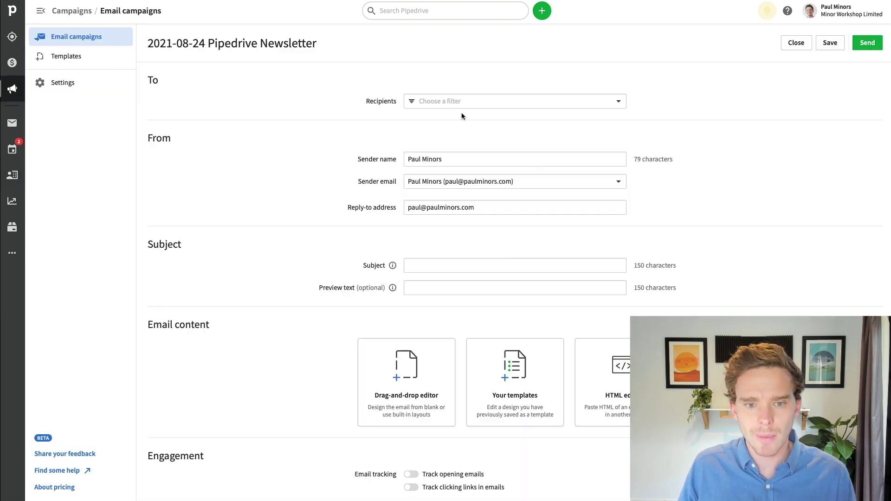
left_click(461, 103)
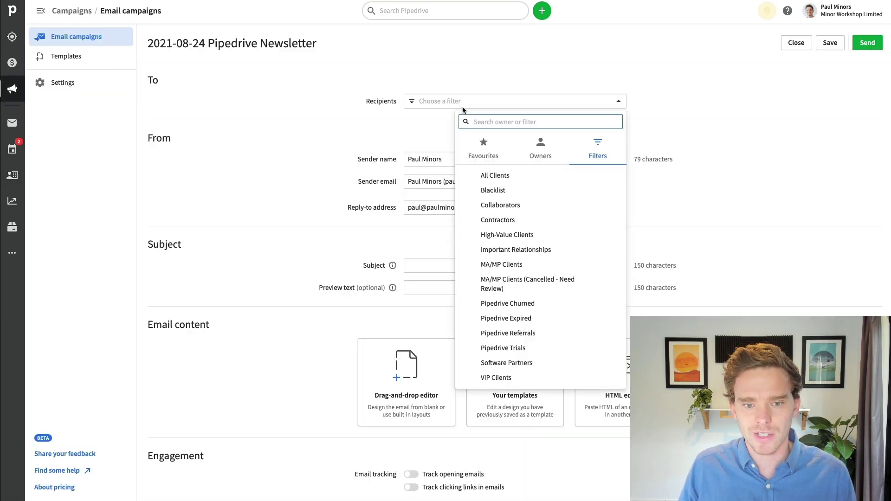
left_click(519, 223)
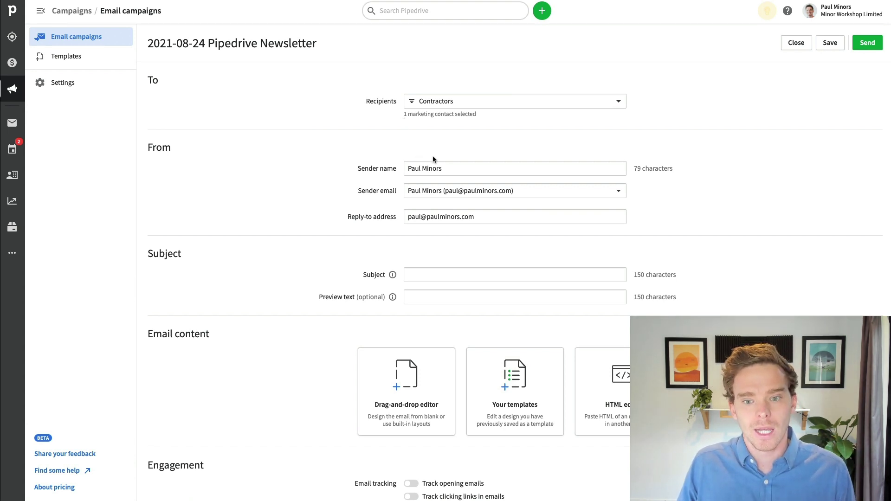
scroll(466, 181, "down", 1)
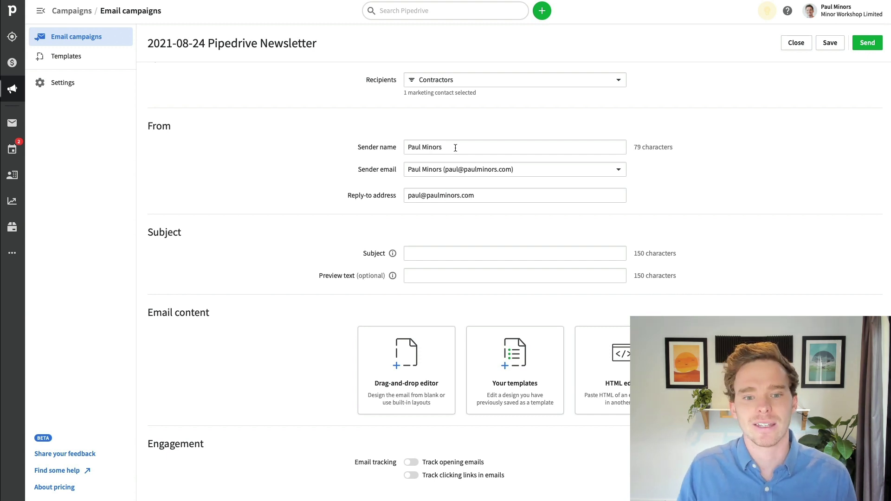
left_click(470, 171)
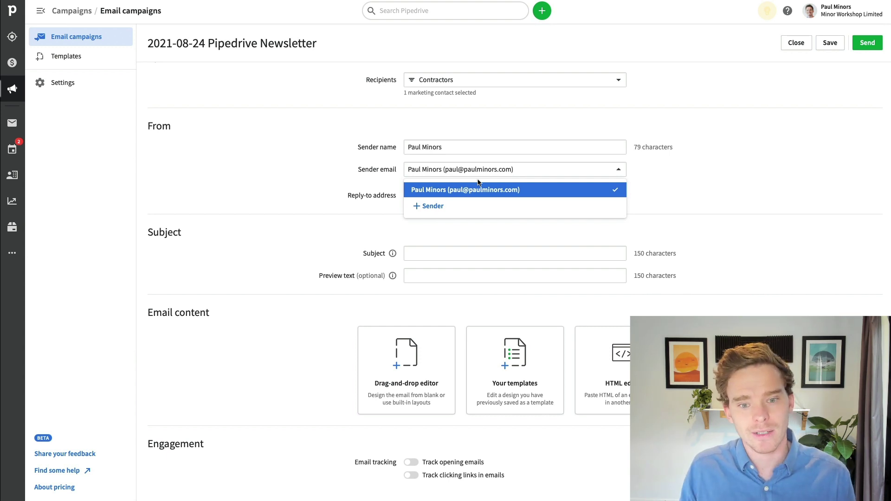
left_click(461, 174)
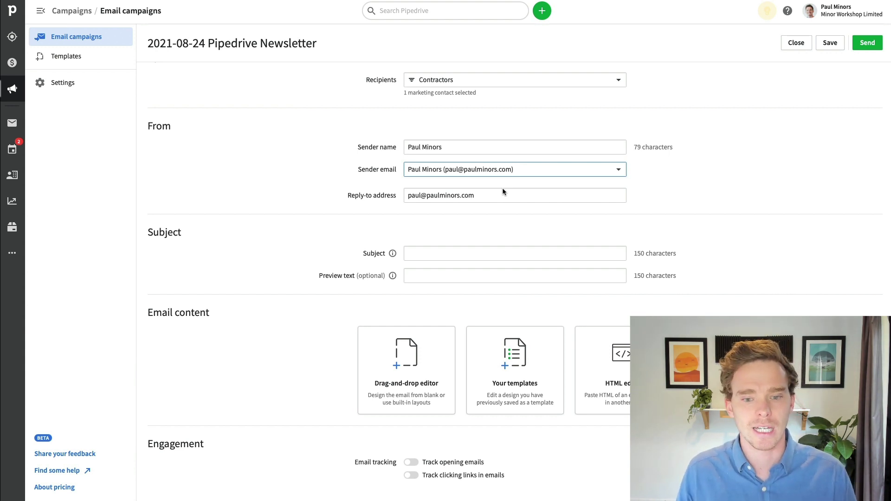
- Set the subject to 'How to use the new Campaigns feature in Pipedrive'
left_click(526, 249)
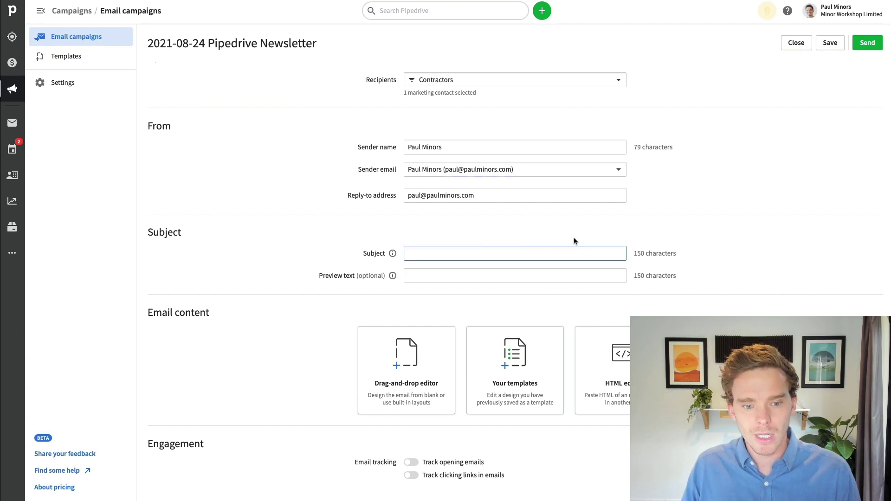
scroll(577, 239, "down", 1)
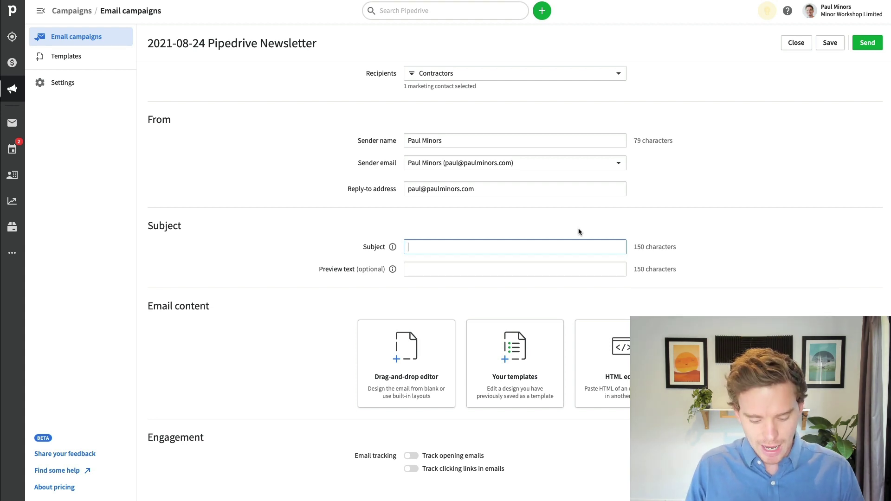
type("How to use the new Campaigns feature in Pipedrive")
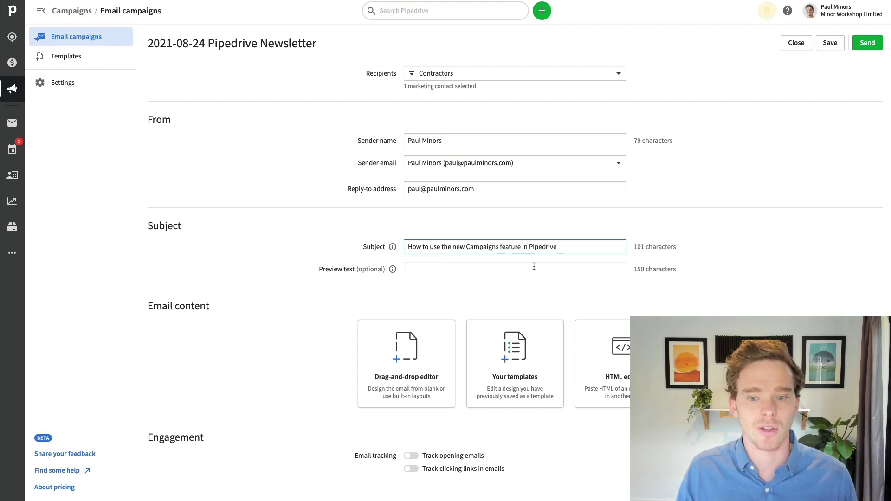
- Set the preview text to 'Exciting new feature you MUST check out'
left_click(524, 267)
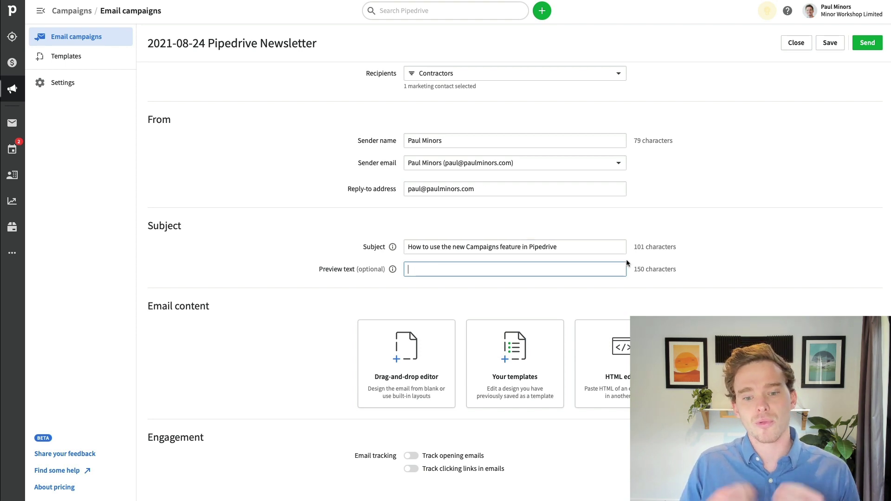
left_click(393, 270)
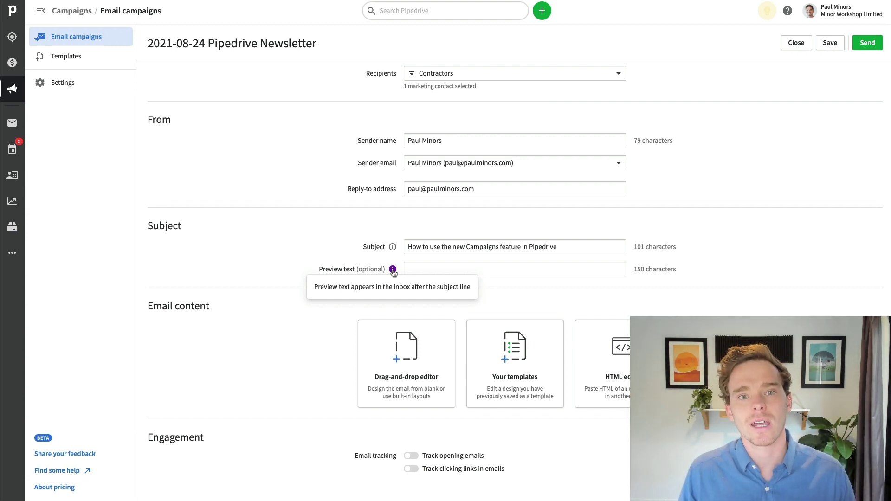
left_click(464, 269)
type("Exciting new f")
type("eature, de")
key("BackSpace")
key("BackSpace")
key("BackSpace")
key("BackSpace")
type("you MUST check out")
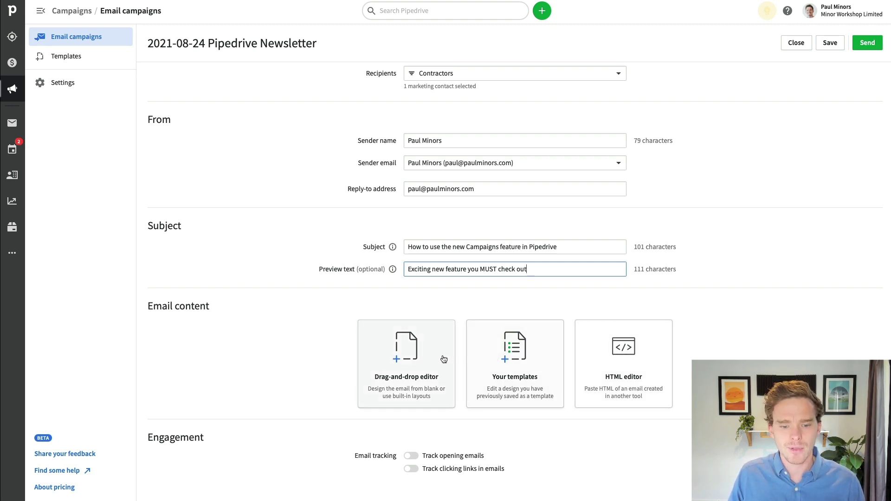
- Load the Plain text email template, add a line after the greeting, and select its FIRST_NAME tag
left_click(525, 379)
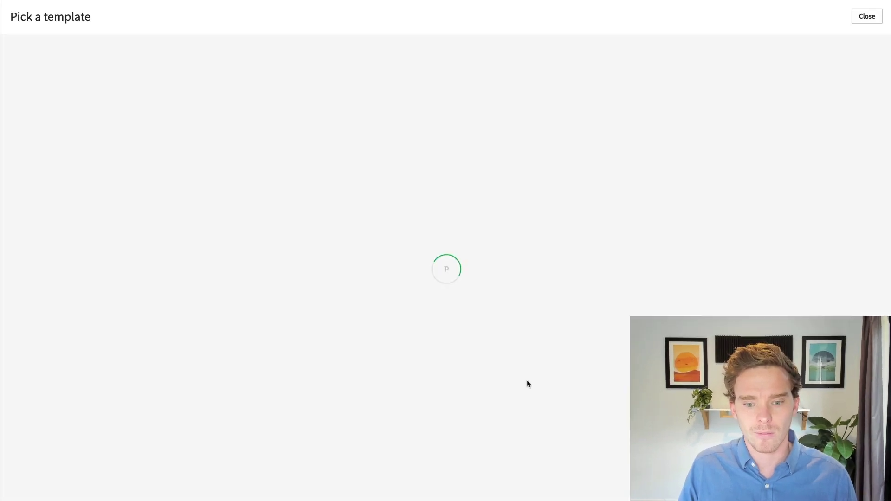
left_click(476, 77)
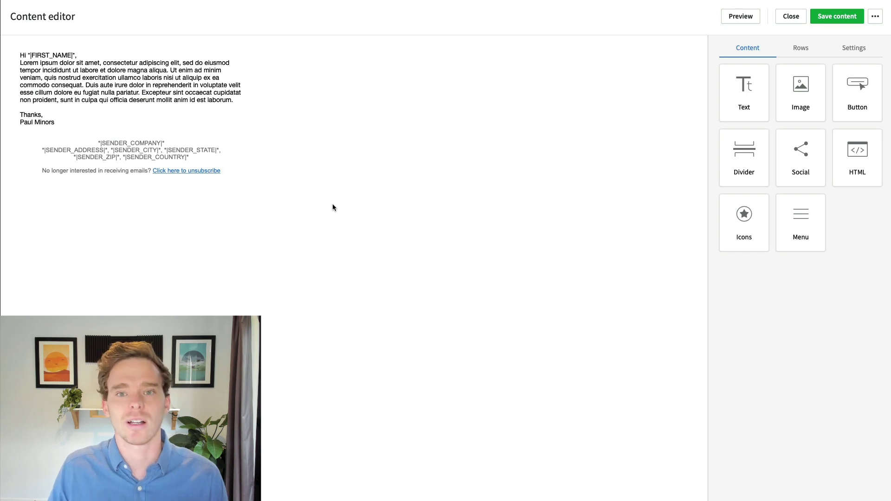
left_click(93, 93)
key("Return")
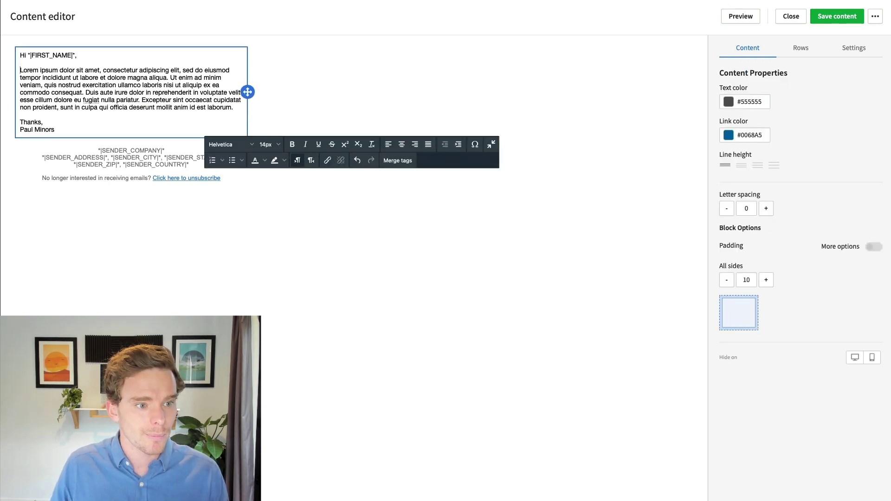
left_click(125, 57)
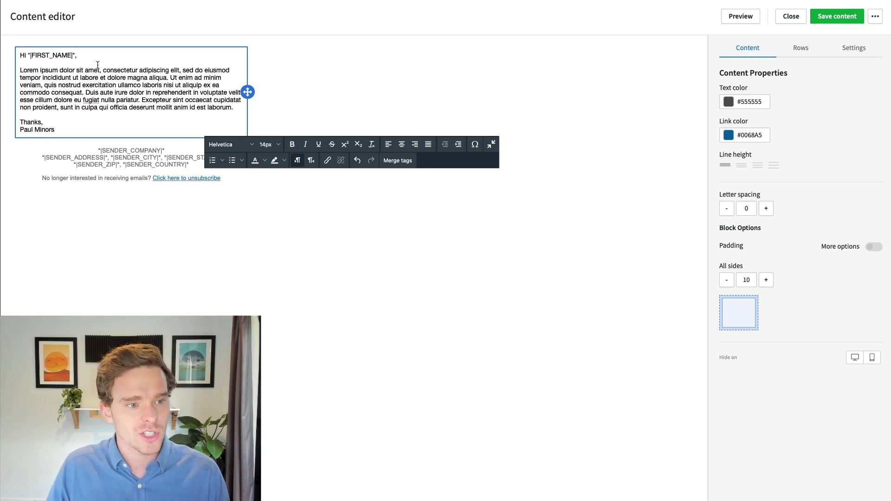
left_click_drag(73, 55, 31, 55)
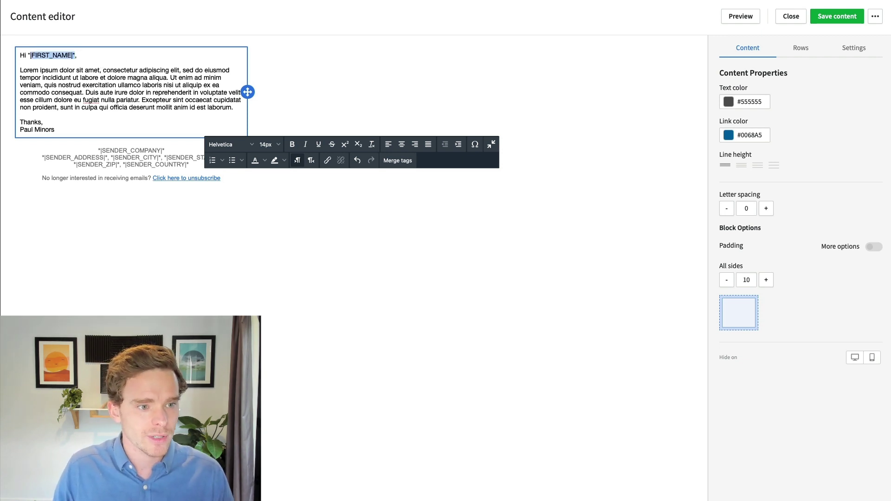
- Replace the greeting's tag with the Person - First name merge tag followed by a comma
key("BackSpace")
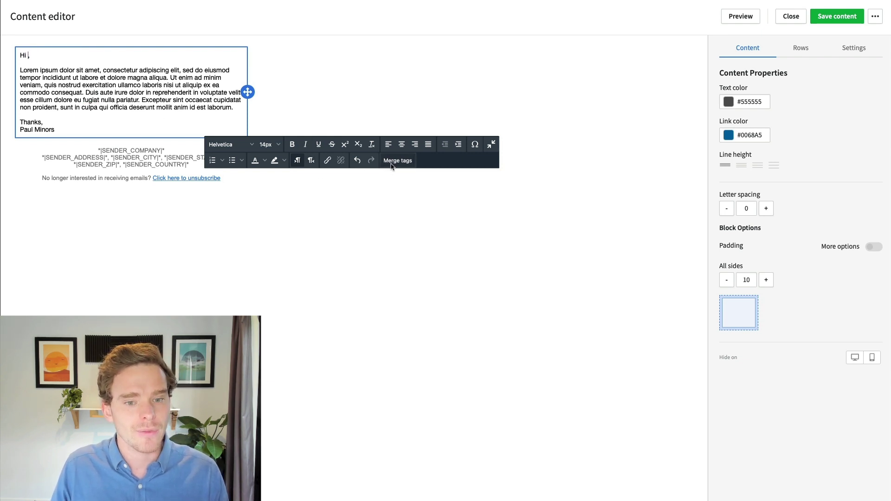
left_click(391, 161)
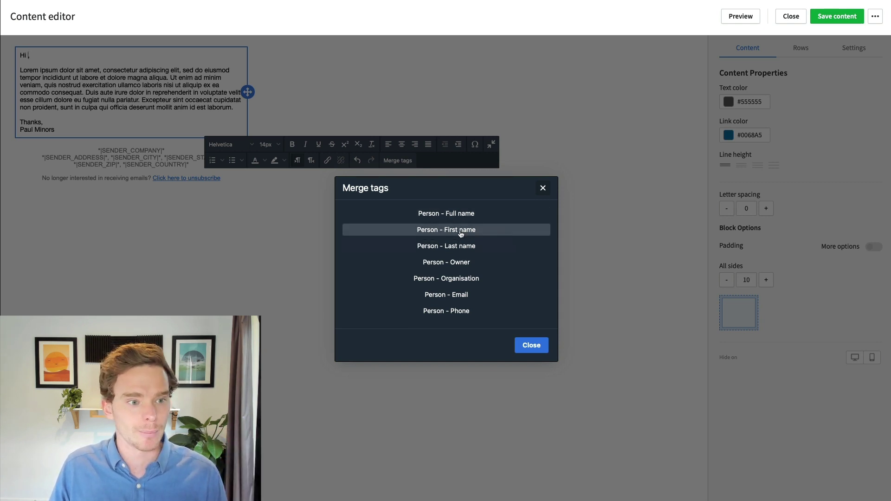
left_click(461, 232)
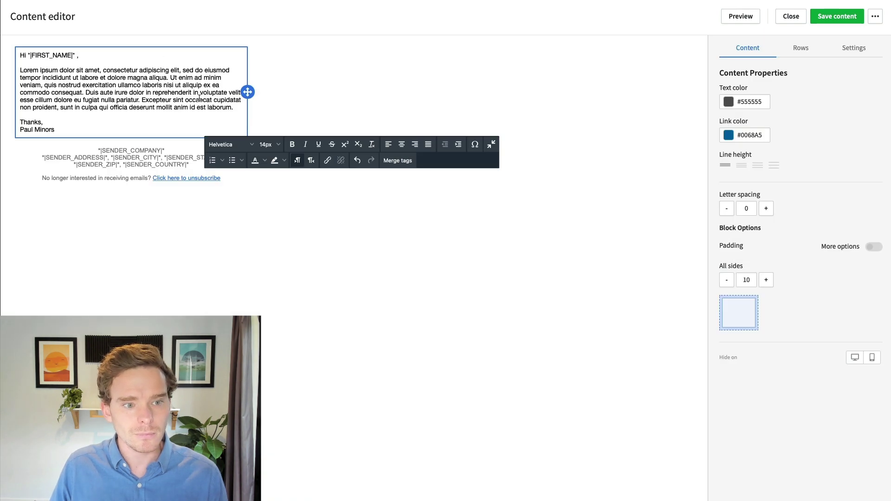
left_click(397, 161)
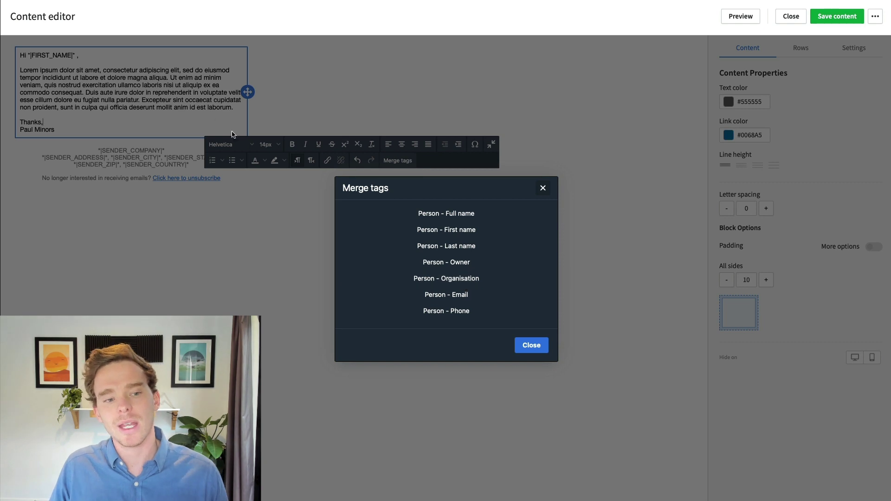
key("Escape")
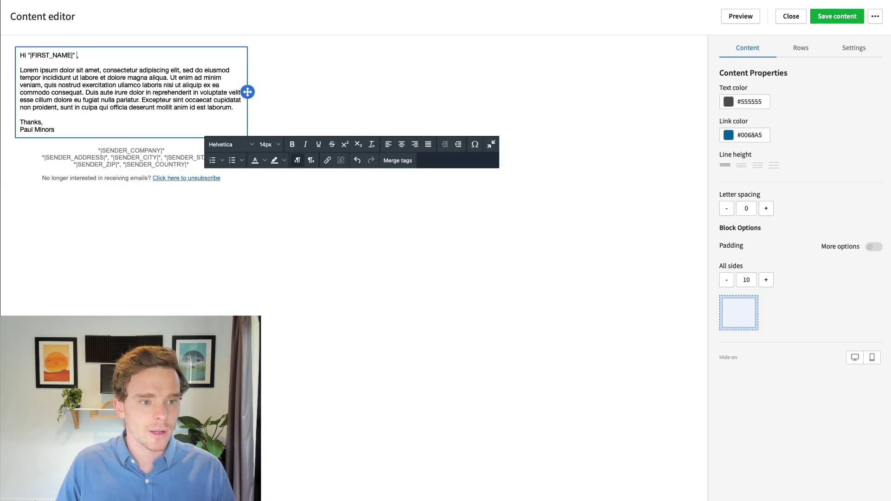
type(",")
key("Return")
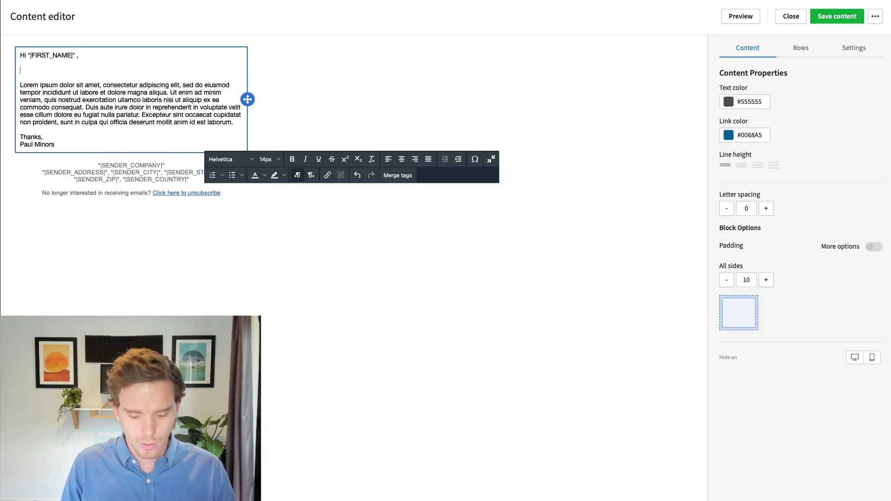
- Add the line 'Hope everything at *|ORG_NAME|* is going well' using the Person - Organisation tag
type("Hope everything at")
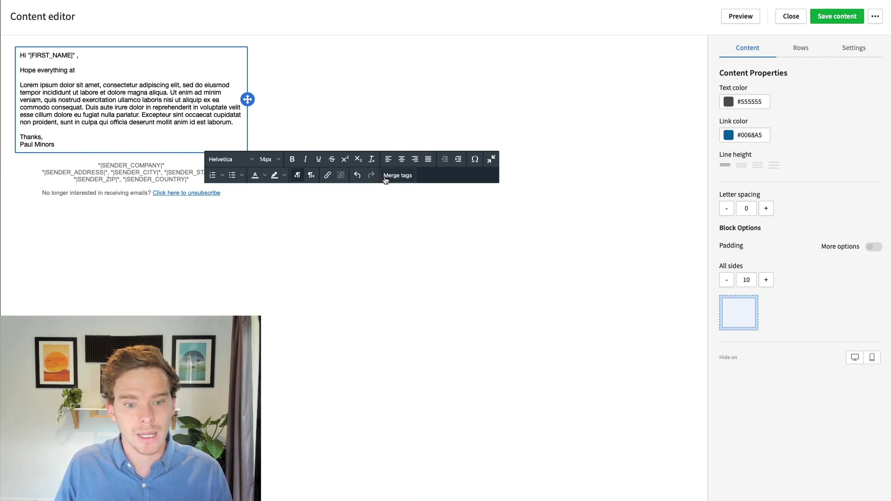
left_click(388, 178)
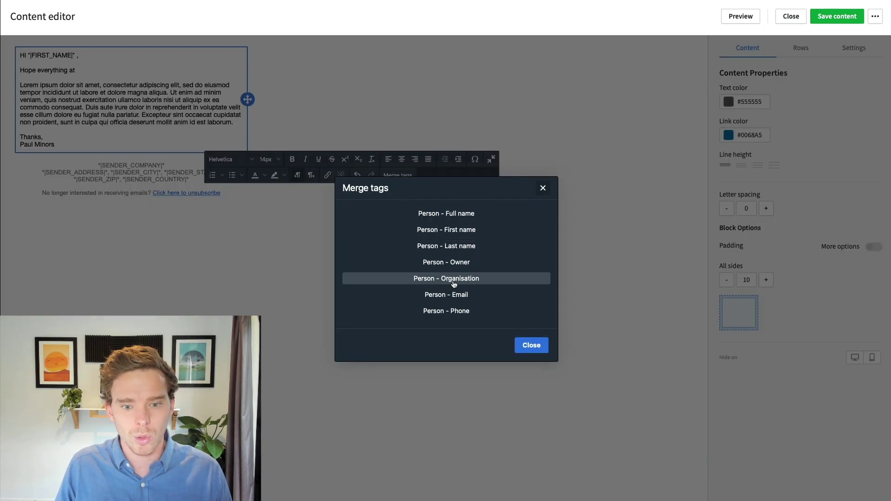
left_click(430, 279)
type("is going well.")
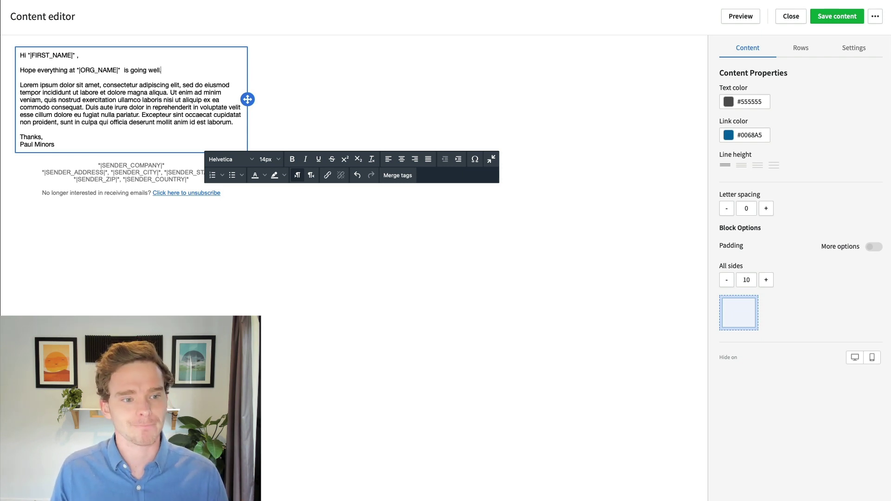
left_click(664, 115)
left_click(745, 52)
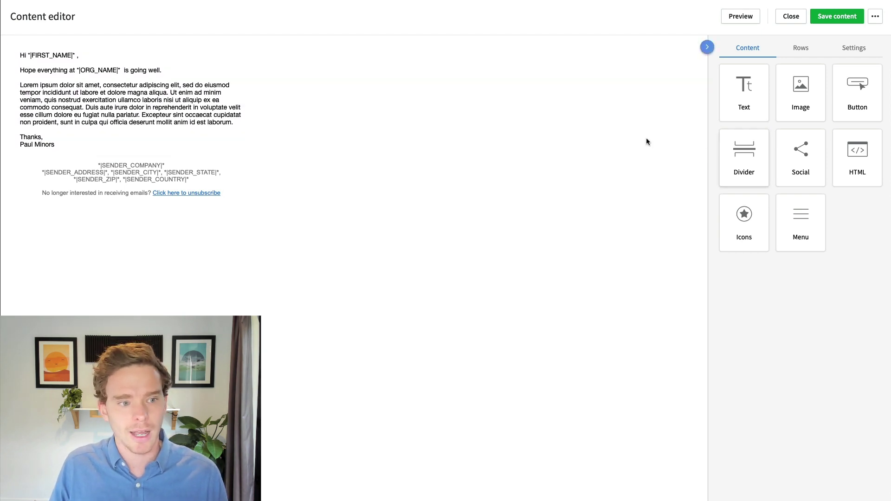
left_click_drag(817, 111, 178, 158)
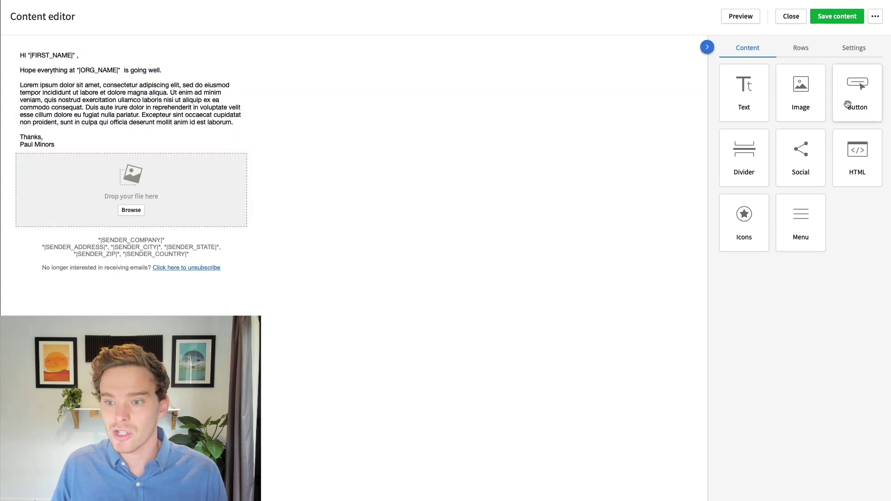
left_click_drag(848, 104, 172, 170)
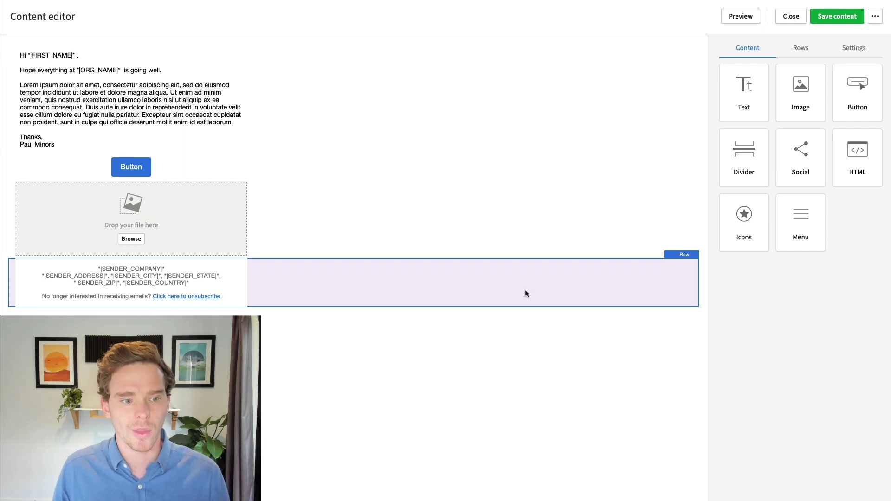
left_click(190, 168)
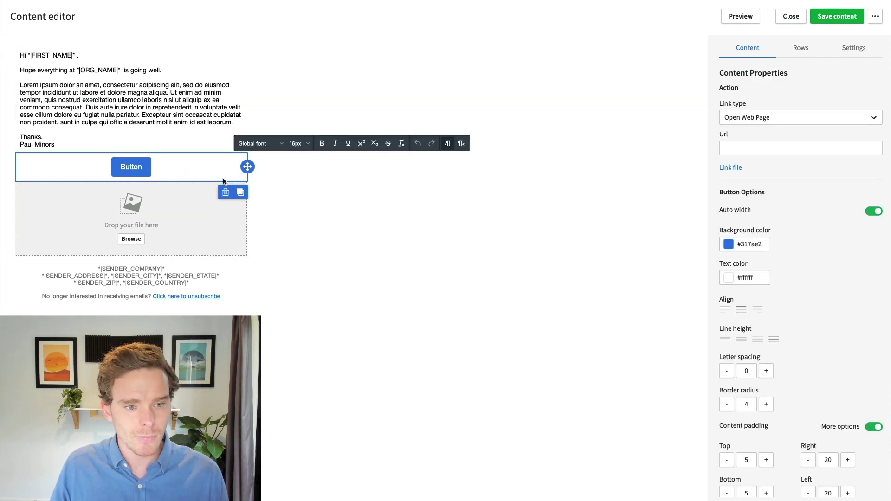
left_click(225, 192)
left_click(215, 209)
left_click(226, 236)
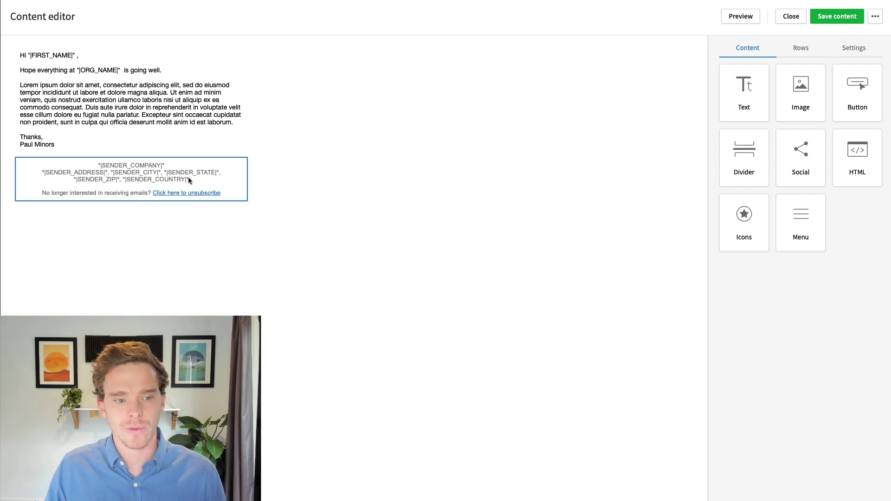
- Check the locked footer and the email's general Settings, then open a desktop preview of the email
left_click(189, 180)
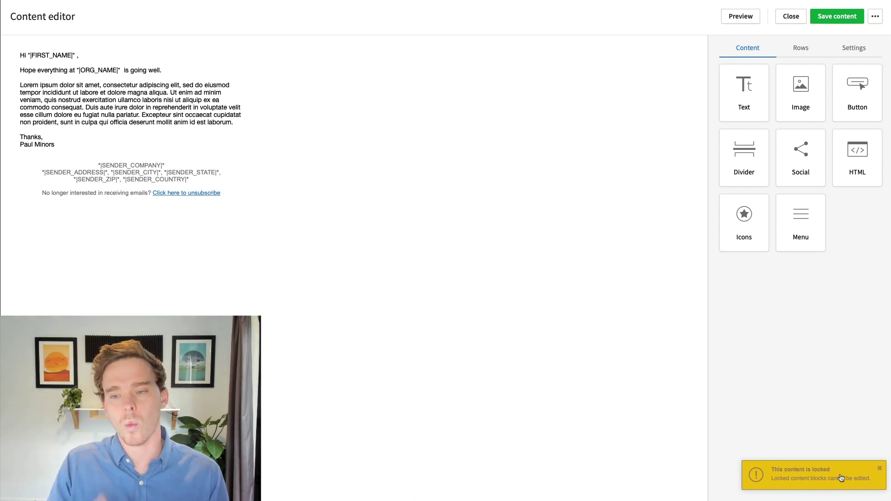
left_click(846, 50)
left_click(876, 19)
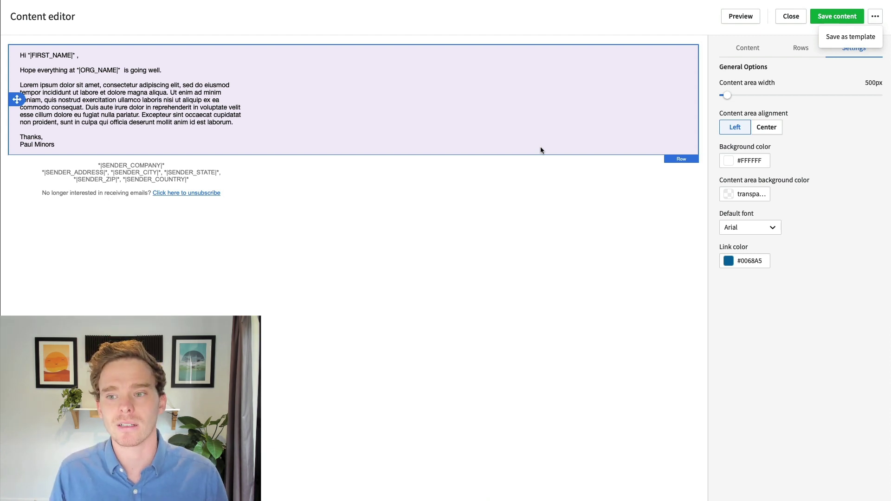
left_click(734, 265)
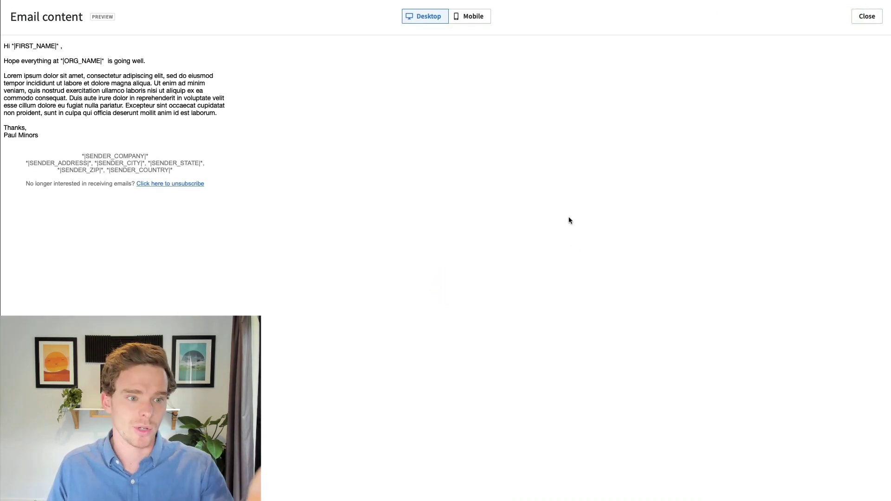
- Review the newsletter in mobile and desktop previews, then close the preview and save the email content
left_click(479, 19)
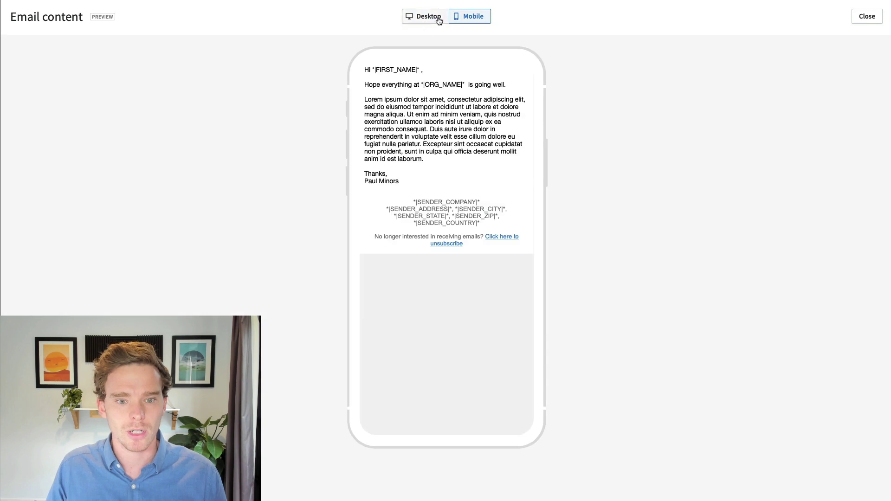
left_click(439, 19)
left_click(866, 18)
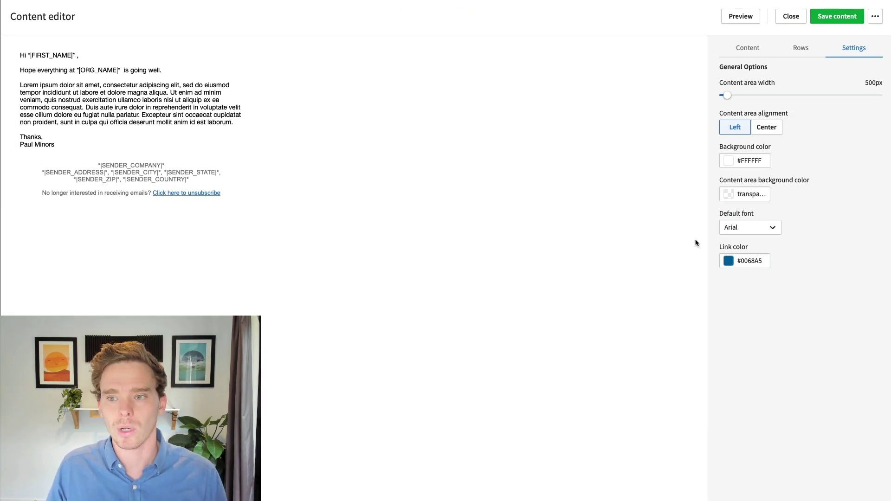
left_click(835, 21)
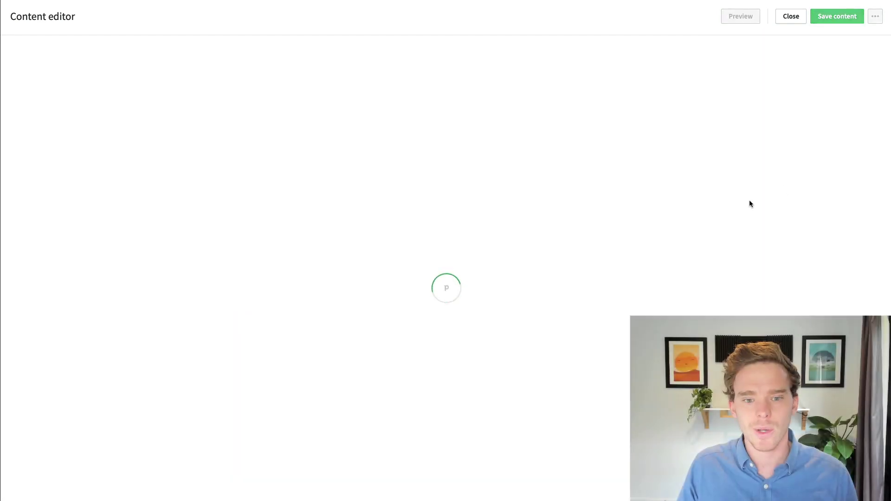
- Send a test email of the newsletter to the sender's own e-mail address
scroll(577, 412, "down", 1)
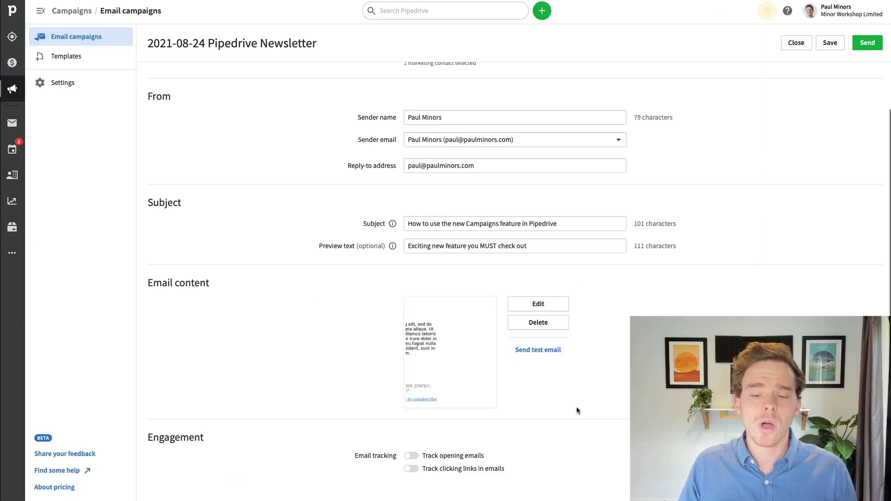
left_click(535, 351)
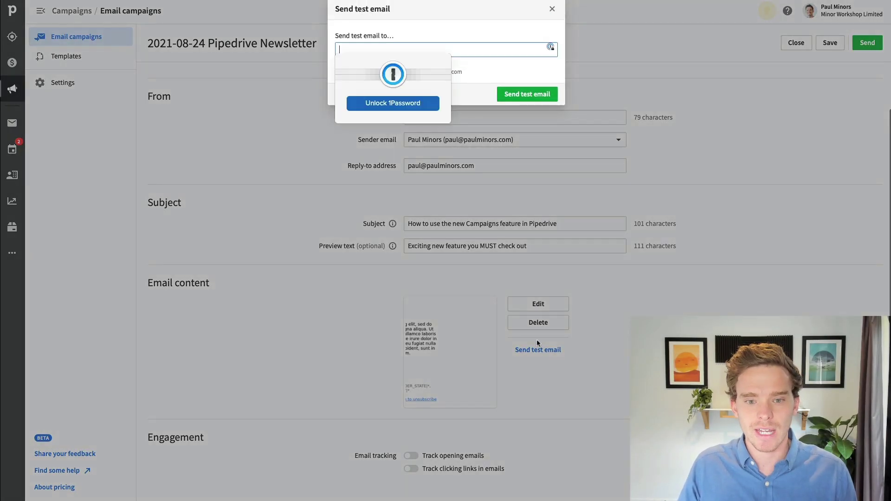
left_click(423, 56)
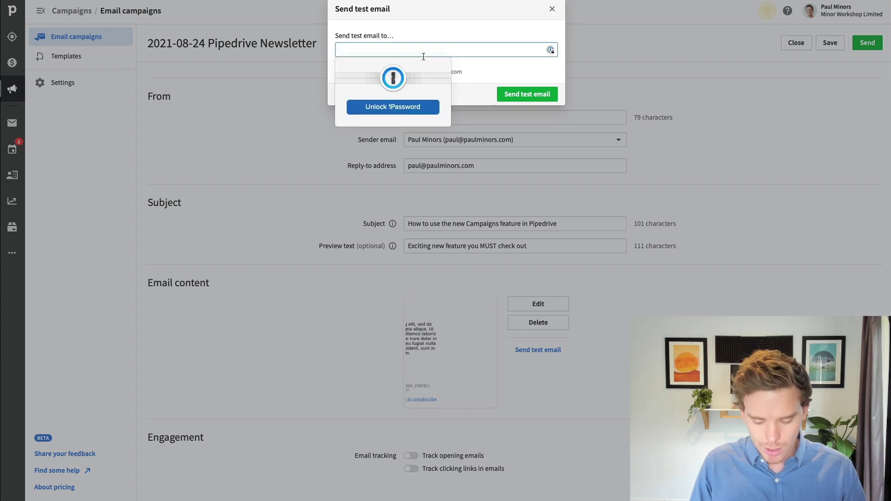
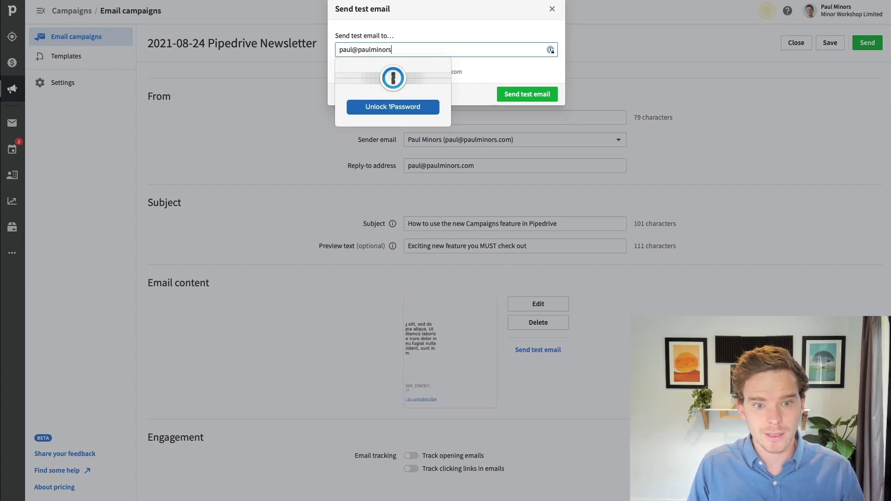
left_click(518, 95)
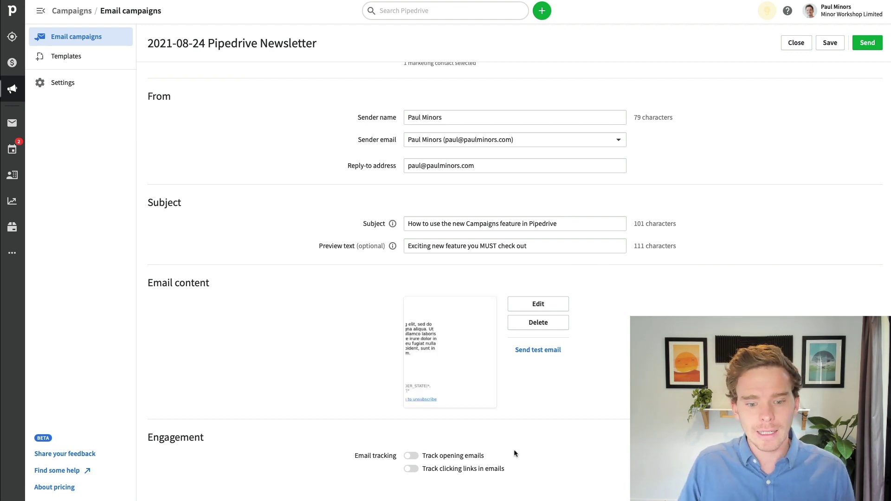
- Enable open and click tracking, then send the campaign and confirm delivery to its 1 subscriber
left_click(412, 456)
left_click(495, 465)
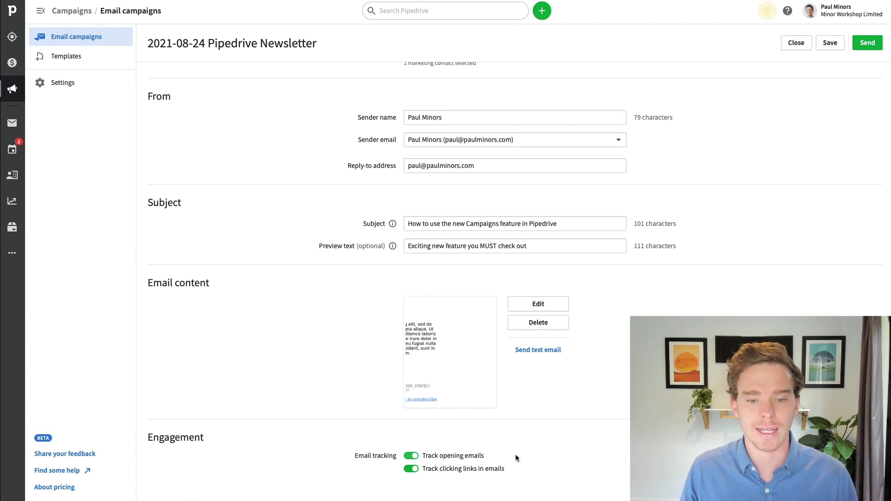
scroll(380, 351, "up", 2)
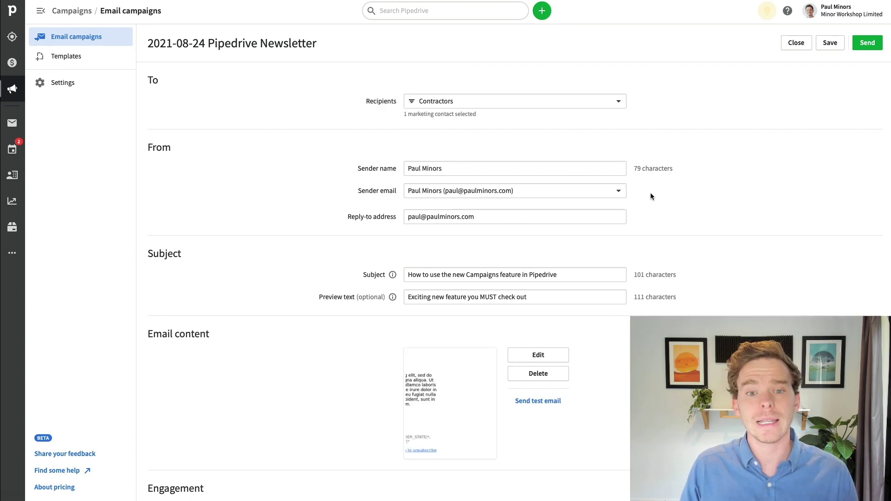
left_click(867, 44)
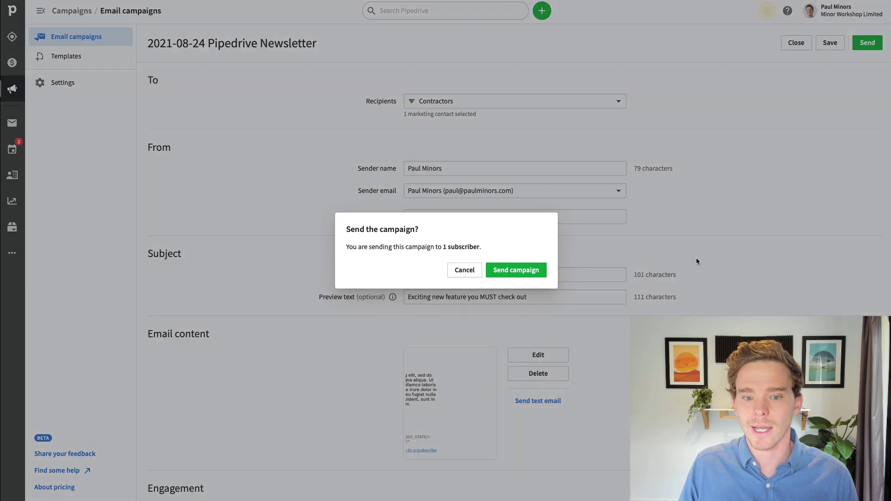
left_click(509, 275)
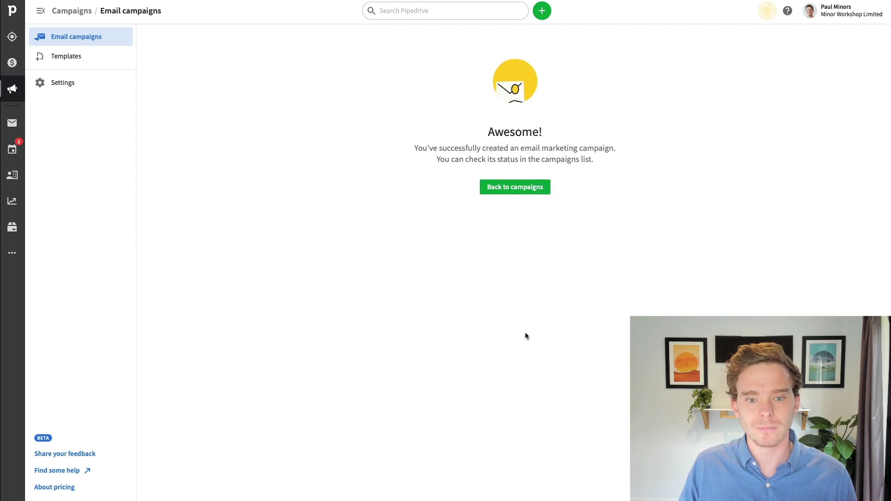
- Return to the Email campaigns list, where the 2021-08-24 Pipedrive Newsletter shows as Sending
left_click(516, 188)
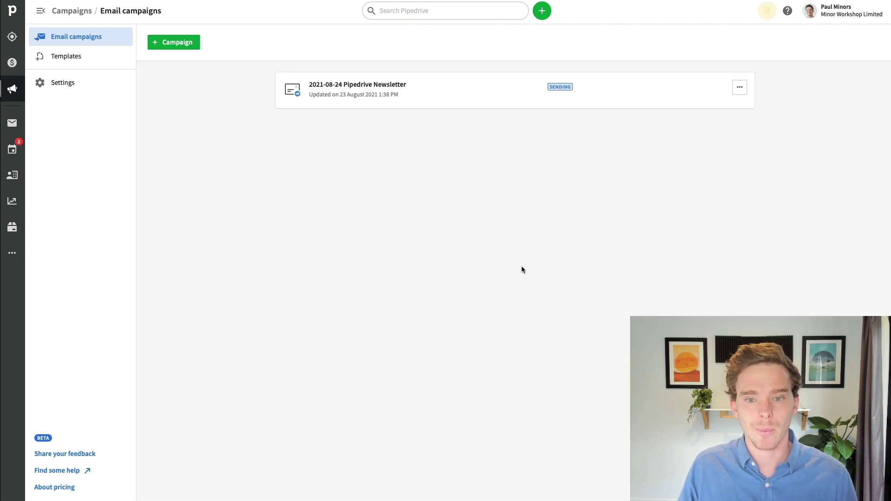